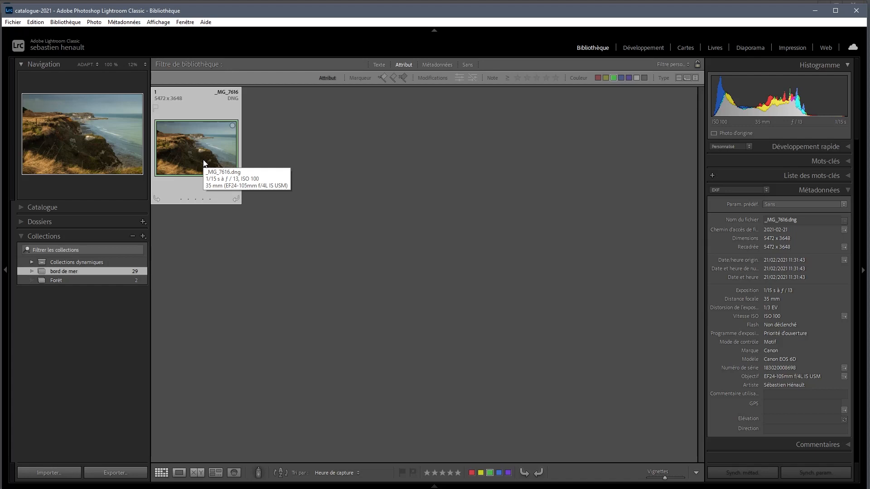
# Create a virtual copy of the coastal photo _MG_7616 and reset all of the copy's development settings.
pyautogui.doubleClick(204, 163)
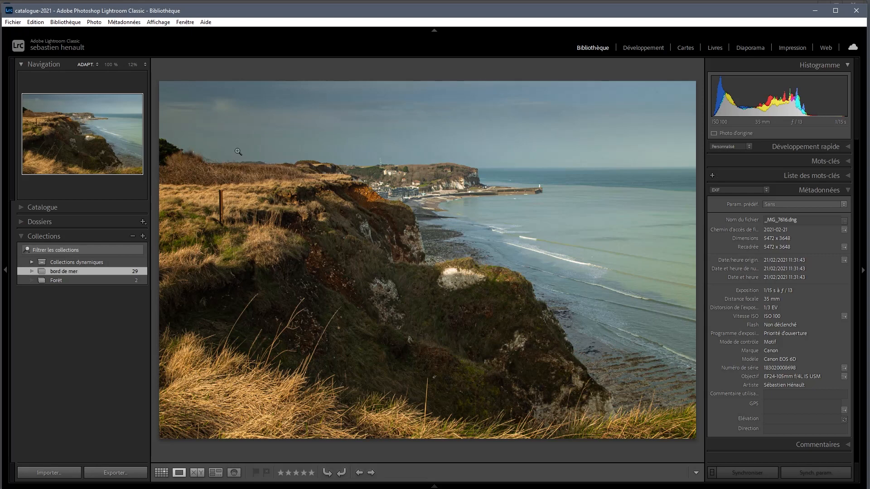
pyautogui.press('g')
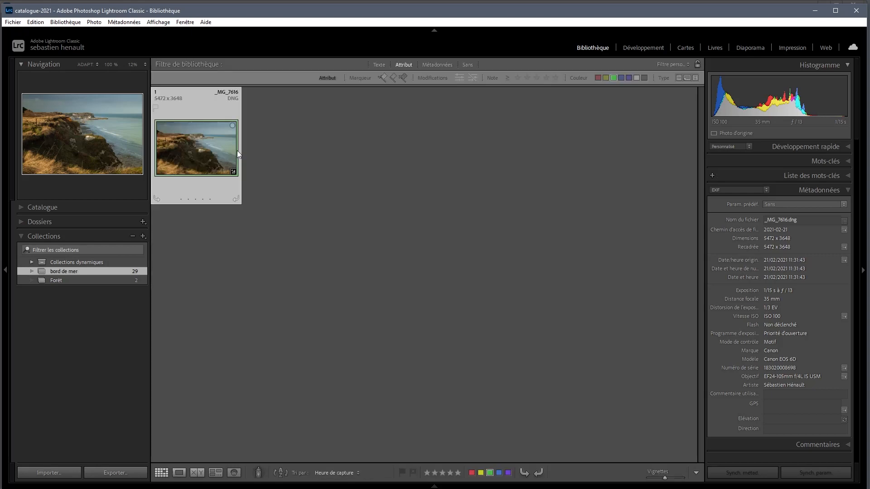
pyautogui.rightClick(205, 142)
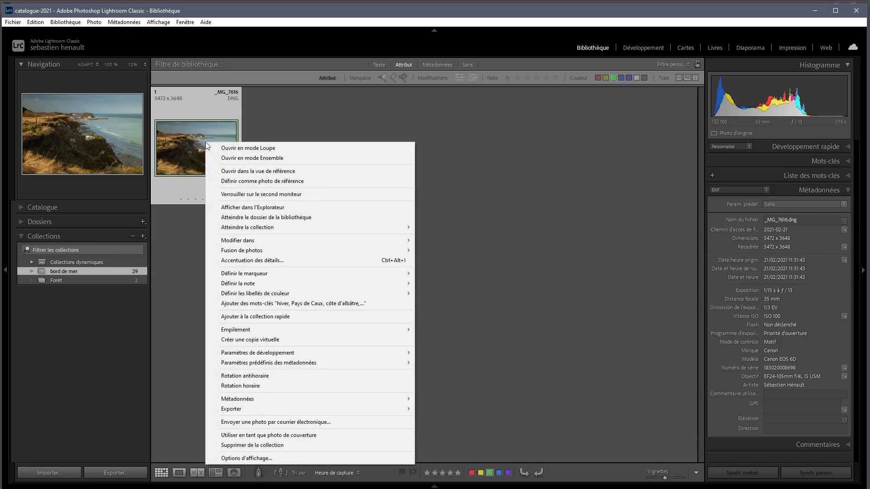
pyautogui.click(285, 339)
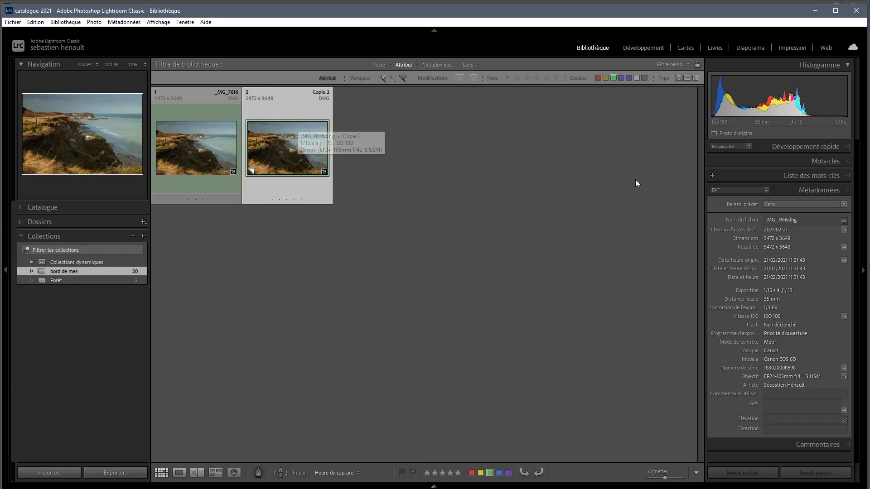
pyautogui.click(644, 48)
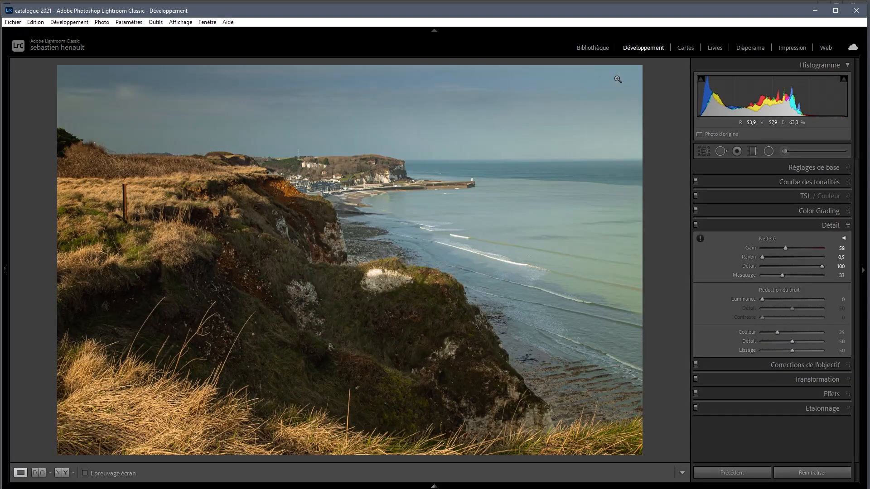
pyautogui.click(807, 472)
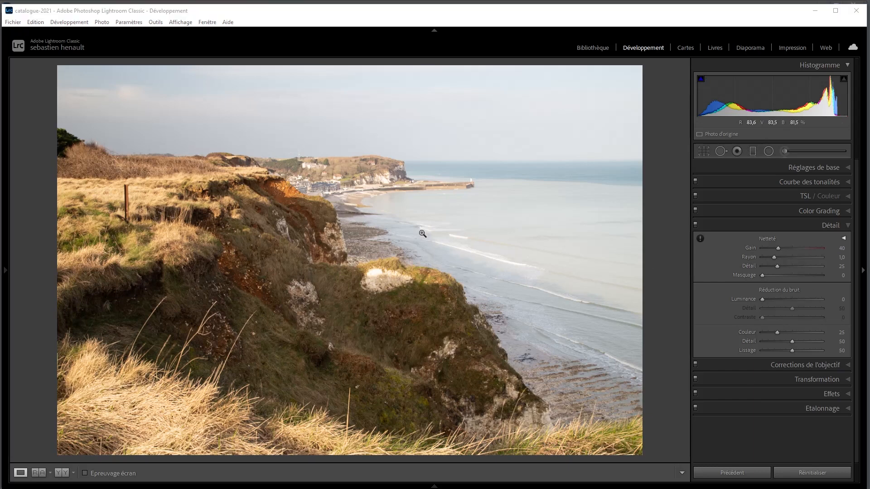
# Crop the photo to a 16 x 9 aspect ratio, positioning the frame to keep the full sky and cut the foreground grass.
pyautogui.click(702, 151)
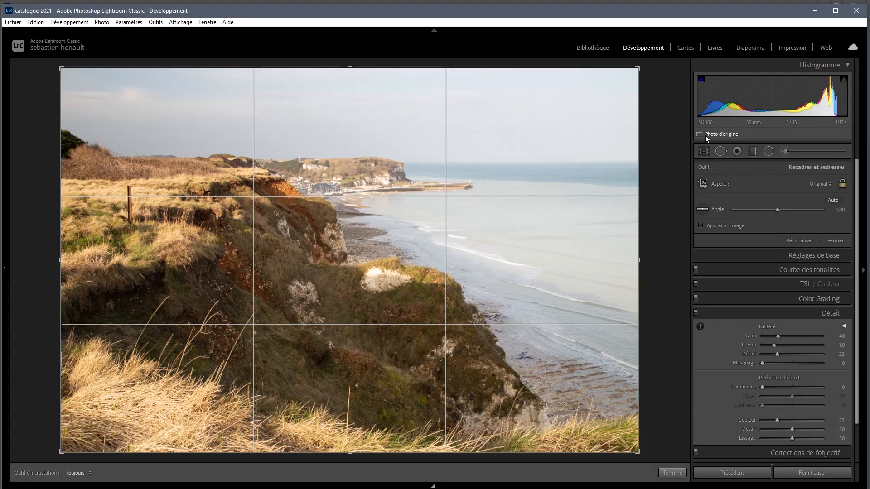
pyautogui.click(815, 183)
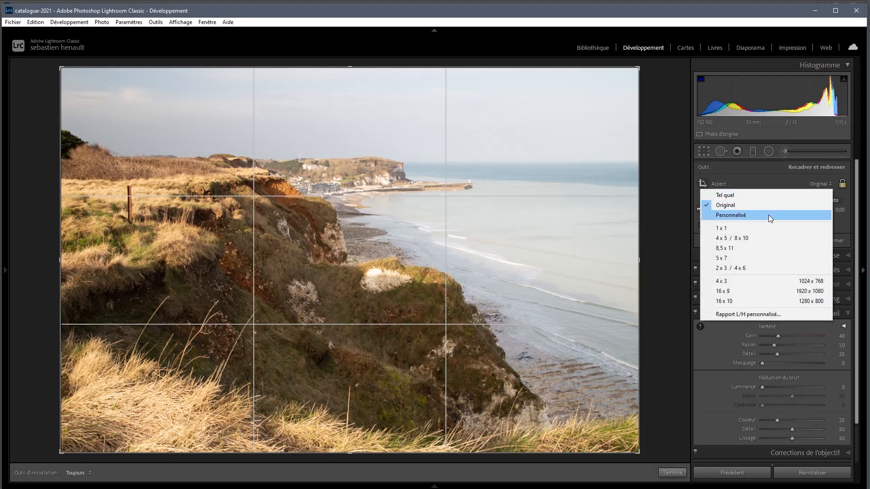
pyautogui.click(731, 294)
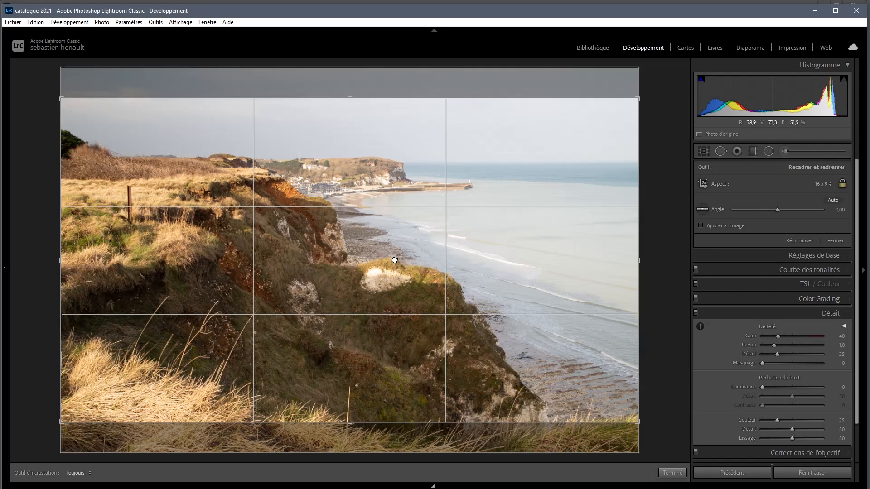
pyautogui.moveTo(395, 260); pyautogui.dragTo(385, 290)
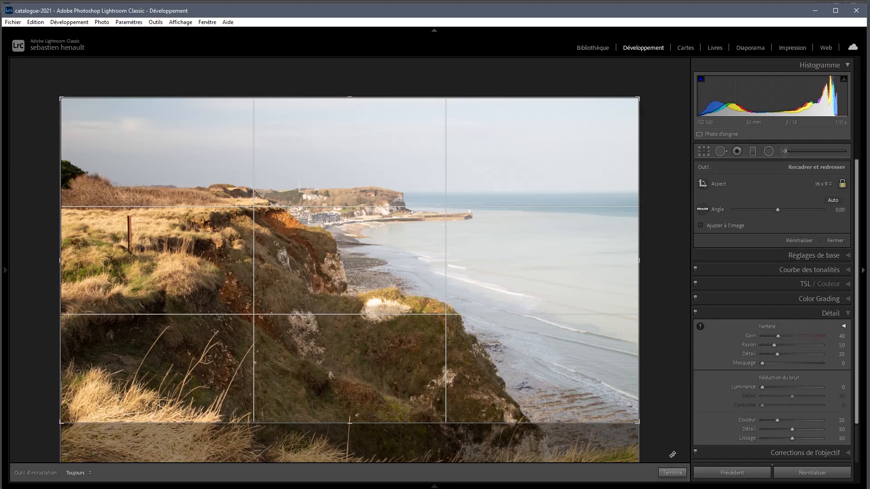
pyautogui.click(672, 473)
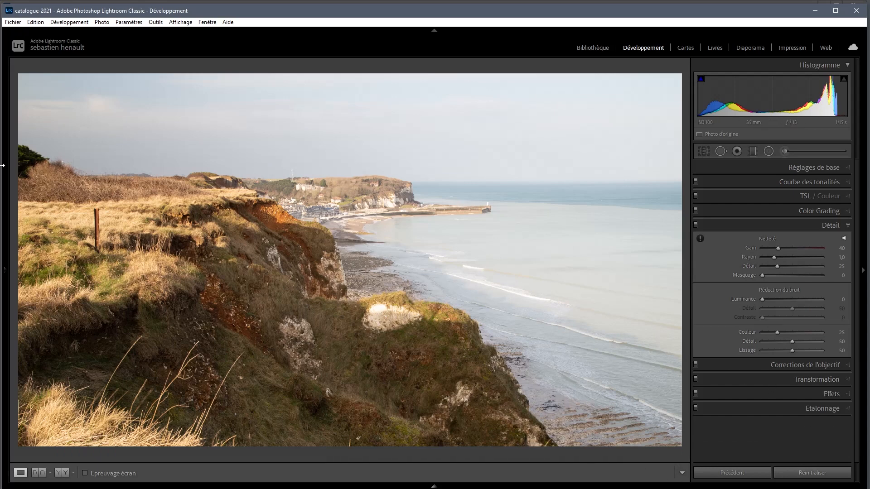
# Inspect the horizon and cliff edges up close, and enable chromatic aberration removal and the lens correction profile.
pyautogui.click(37, 154)
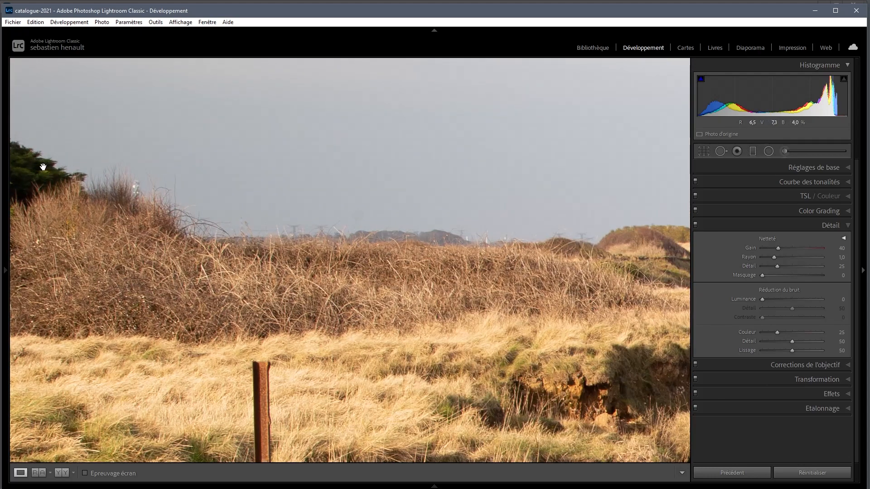
pyautogui.moveTo(558, 288); pyautogui.dragTo(48, 272)
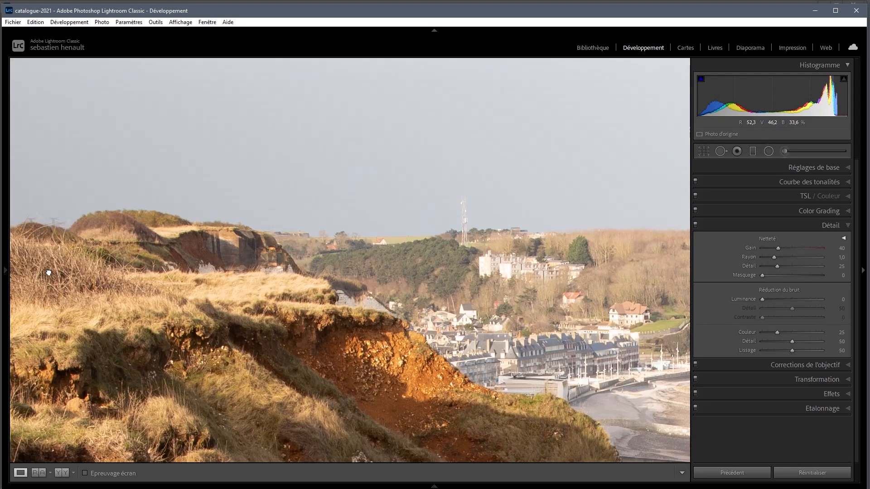
pyautogui.moveTo(467, 261); pyautogui.dragTo(169, 266)
pyautogui.click(277, 311)
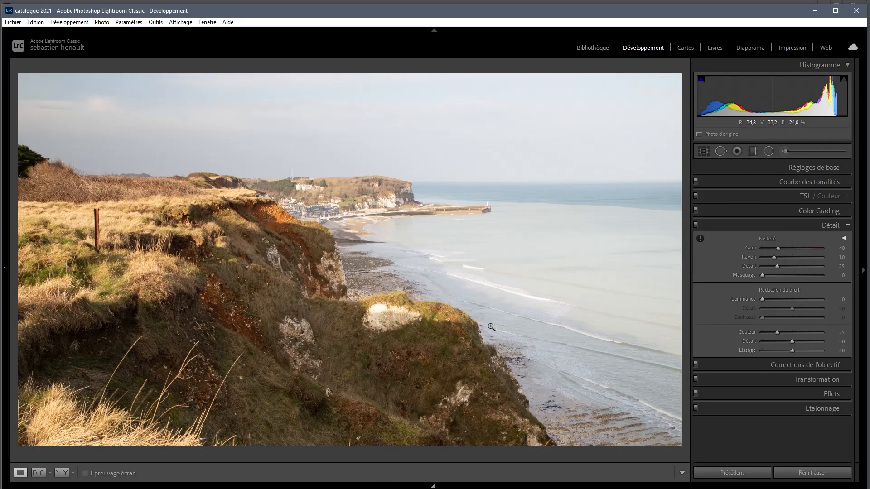
pyautogui.click(762, 364)
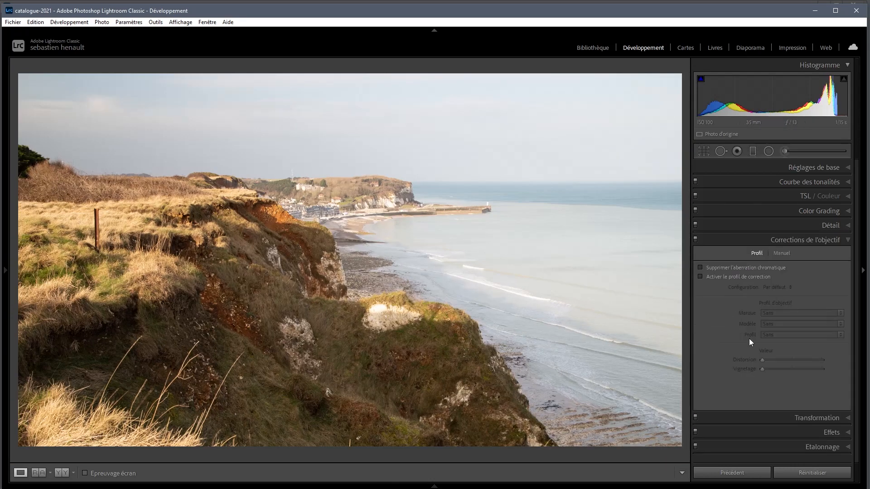
pyautogui.click(700, 268)
pyautogui.click(700, 277)
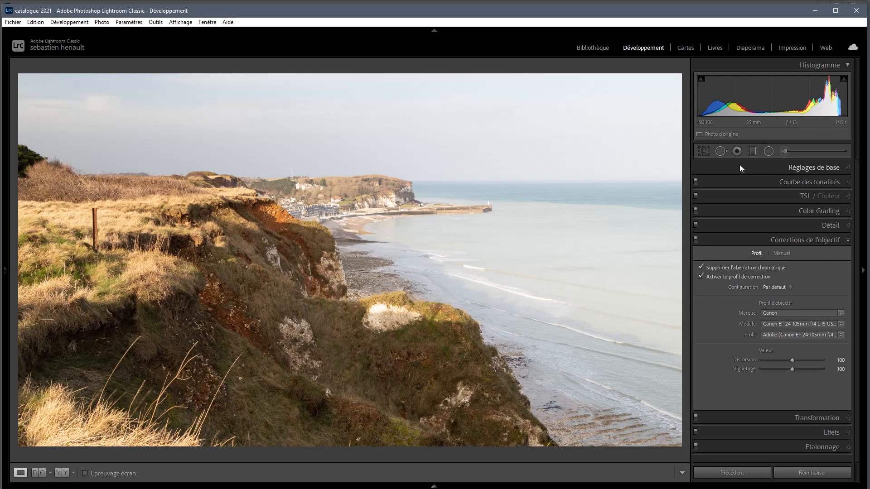
# Set the basic adjustments to a temperature of 5485, exposure −0.46 and contrast +20.
pyautogui.click(740, 166)
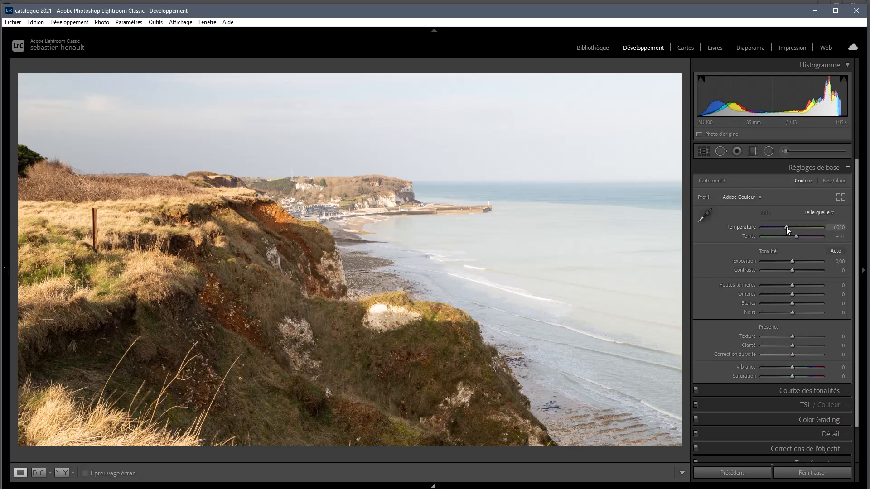
pyautogui.moveTo(786, 227); pyautogui.dragTo(782, 227)
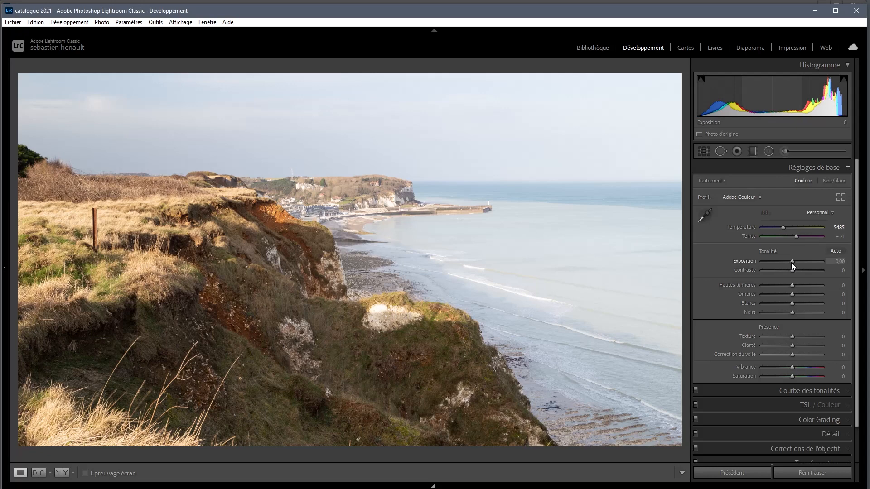
pyautogui.moveTo(791, 263); pyautogui.dragTo(788, 262)
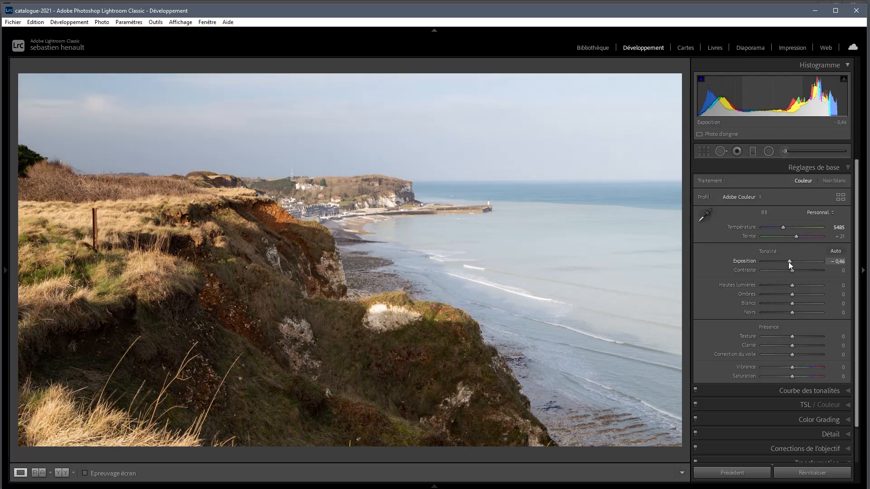
pyautogui.moveTo(792, 269); pyautogui.dragTo(799, 272)
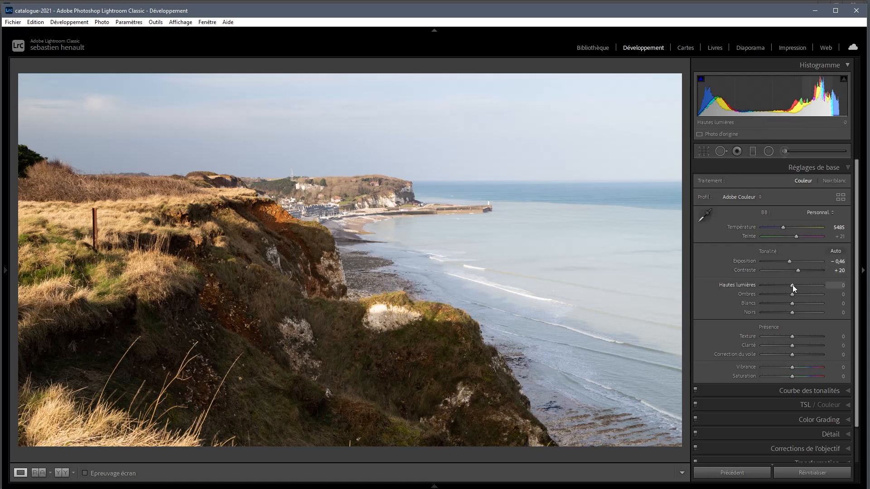
# Adjust the tonal range with highlights at −41, whites at −23 and blacks at +17.
pyautogui.moveTo(793, 284); pyautogui.dragTo(780, 284)
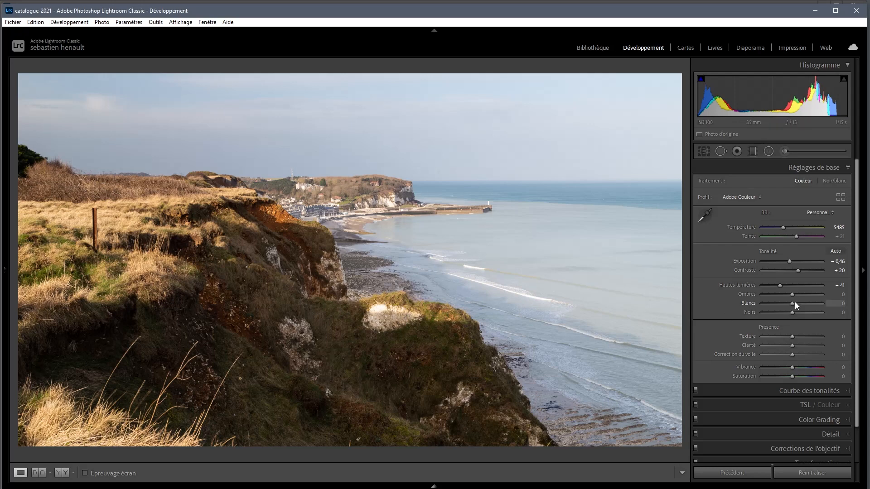
pyautogui.moveTo(792, 303); pyautogui.dragTo(785, 303)
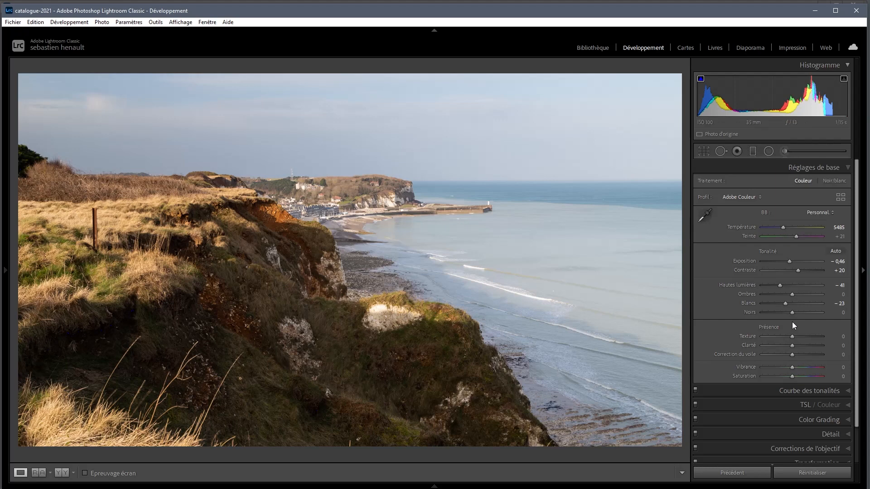
pyautogui.moveTo(792, 313); pyautogui.dragTo(794, 313)
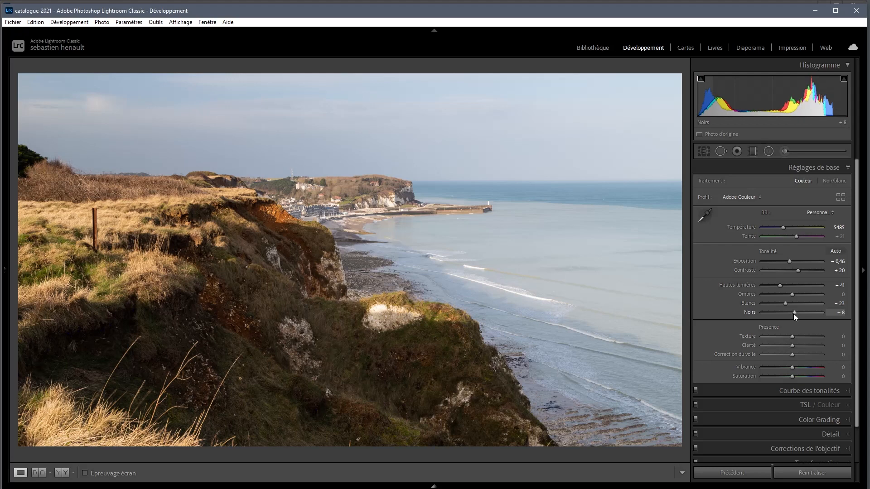
pyautogui.keyDown('alt'); pyautogui.click(793, 313); pyautogui.keyUp('alt')
pyautogui.moveTo(793, 313)
pyautogui.mouseDown()
pyautogui.moveTo(786, 314)
pyautogui.moveTo(796, 313)
pyautogui.mouseUp()
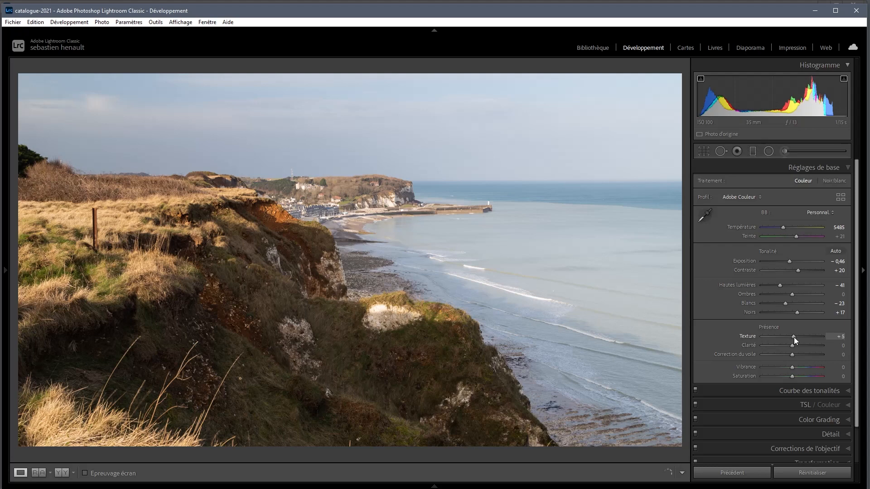
# Set the presence adjustments to texture +20, clarity +5 and vibrance +24.
pyautogui.moveTo(795, 337); pyautogui.dragTo(799, 336)
pyautogui.moveTo(792, 346); pyautogui.dragTo(793, 346)
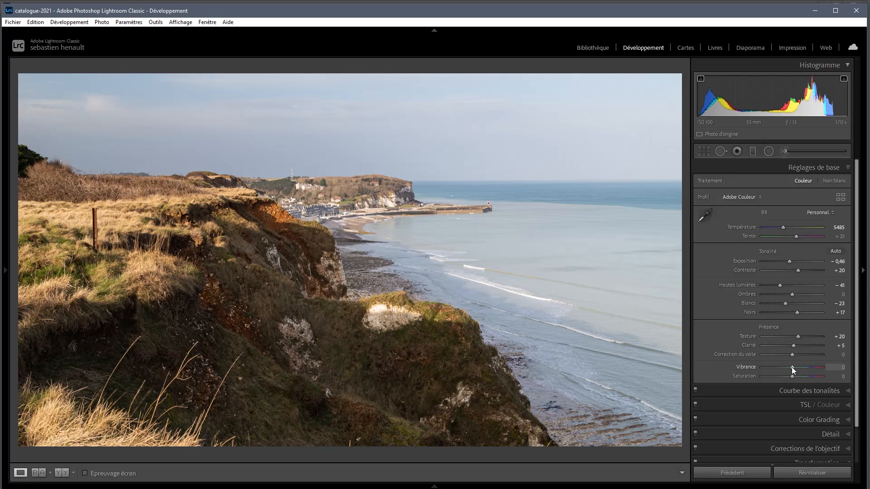
pyautogui.moveTo(792, 367); pyautogui.dragTo(796, 366)
pyautogui.moveTo(796, 366); pyautogui.dragTo(797, 366)
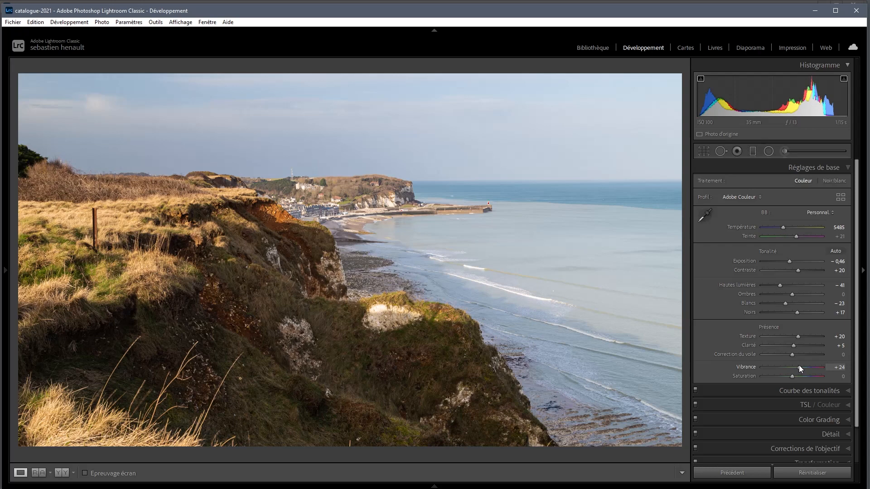
# Draw a graduated filter over the sky down to the horizon, show its mask overlay and shift the filter slightly upward.
pyautogui.click(752, 152)
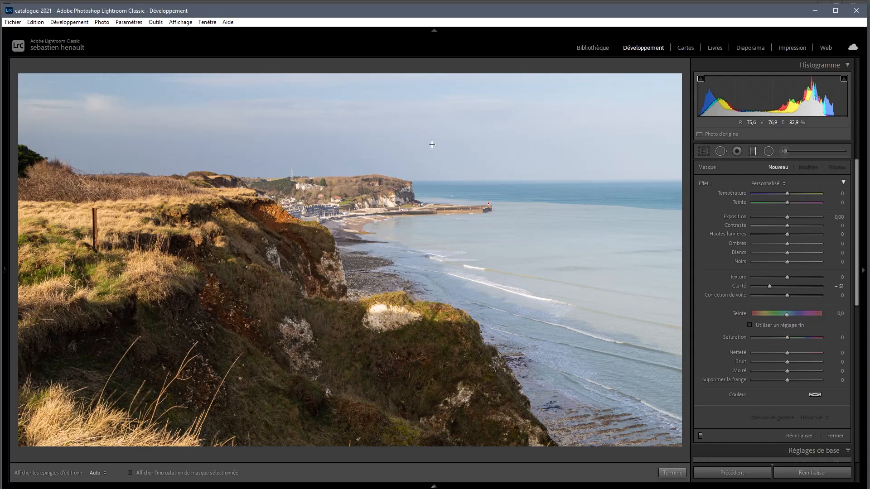
pyautogui.moveTo(432, 145); pyautogui.dragTo(431, 195)
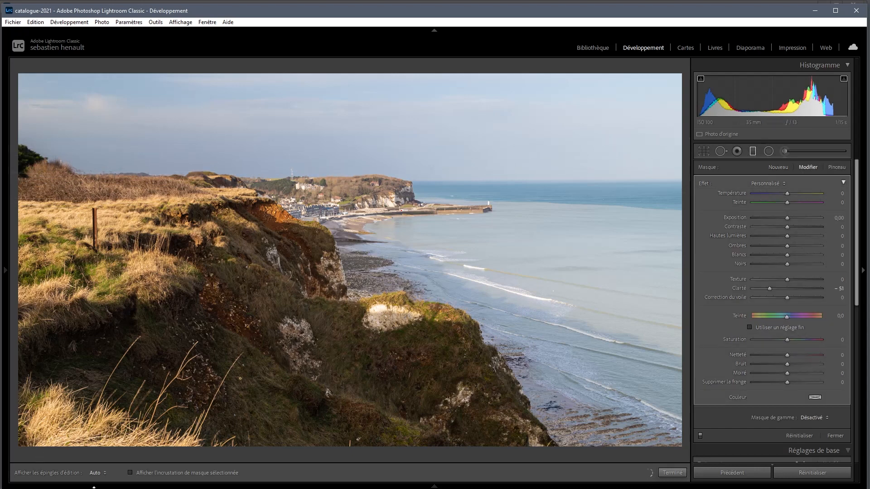
pyautogui.click(130, 472)
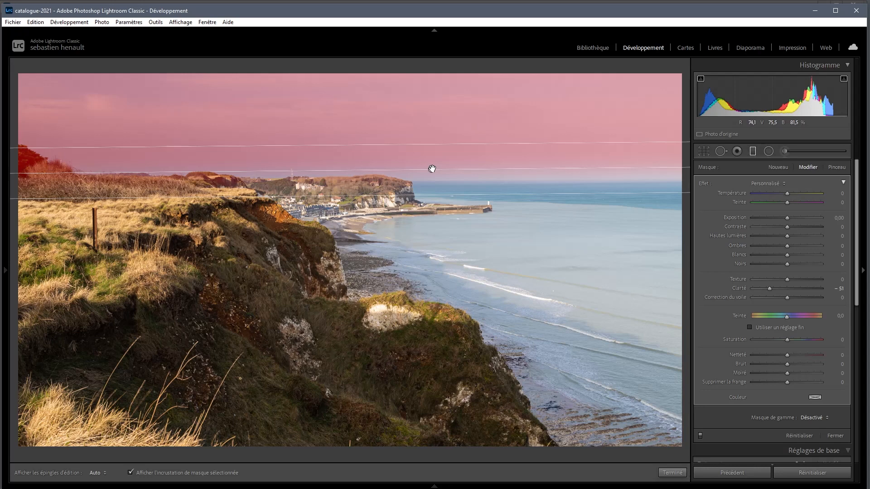
pyautogui.moveTo(431, 168); pyautogui.dragTo(431, 164)
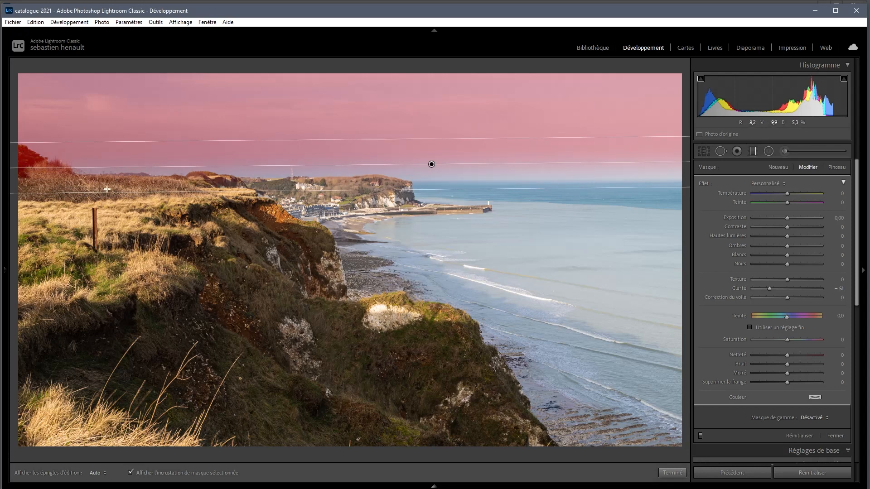
# Set the sky filter's range mask to Luminance and briefly preview the luminance mask.
pyautogui.click(817, 419)
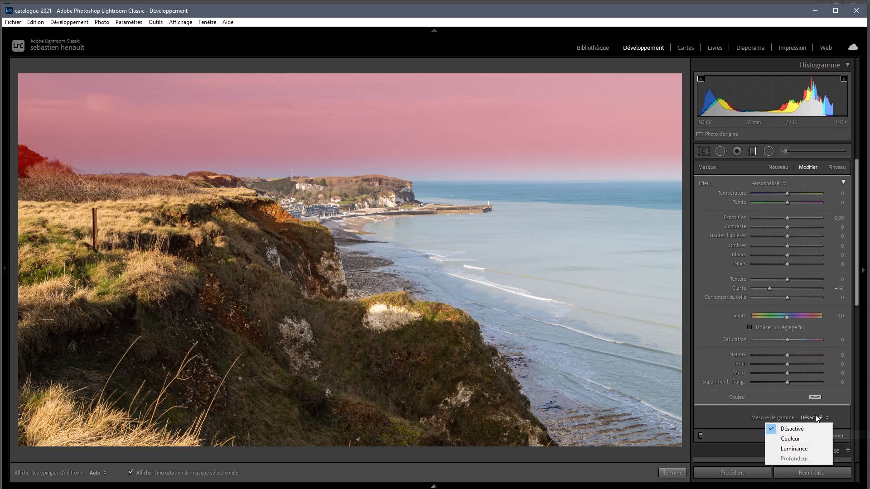
pyautogui.click(792, 450)
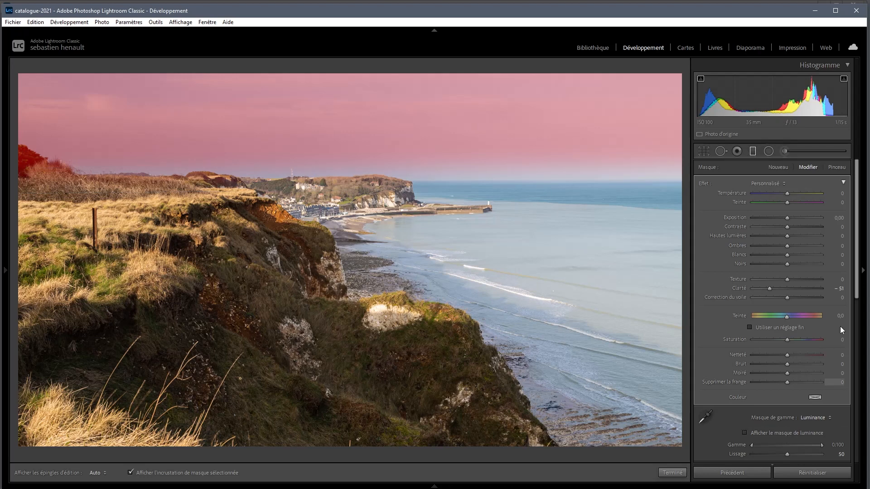
pyautogui.moveTo(854, 293); pyautogui.dragTo(857, 336)
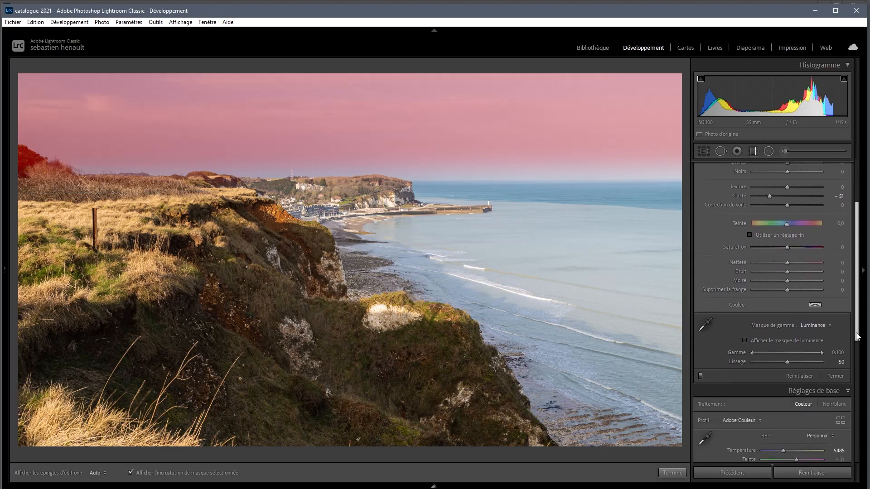
pyautogui.click(744, 341)
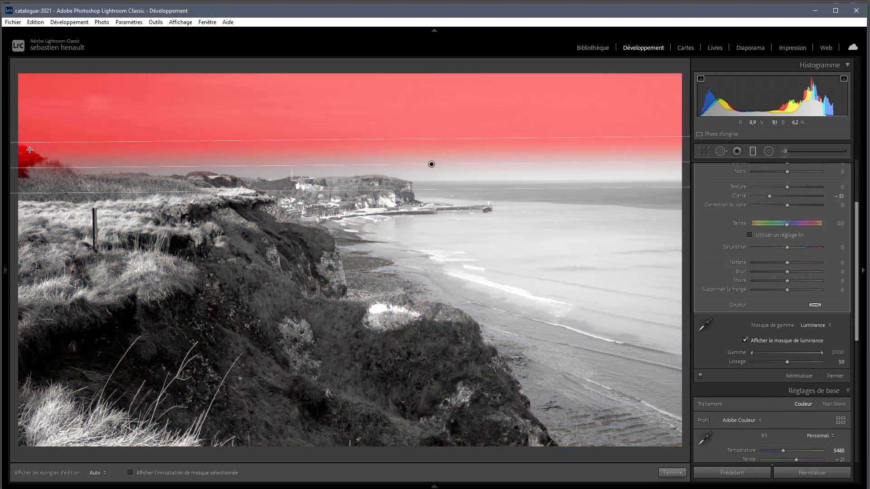
pyautogui.click(745, 340)
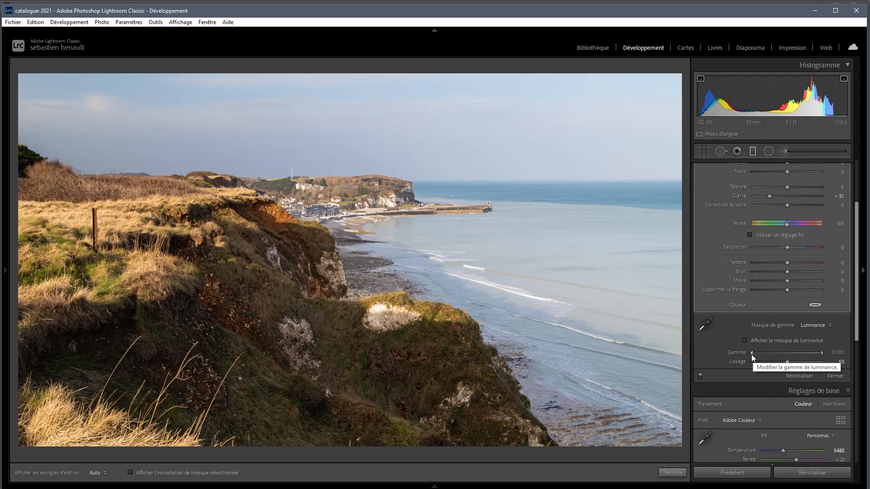
# Set the sky filter's luminance range to 30/100, check the luminance mask and hide it again.
pyautogui.moveTo(751, 354); pyautogui.dragTo(774, 353)
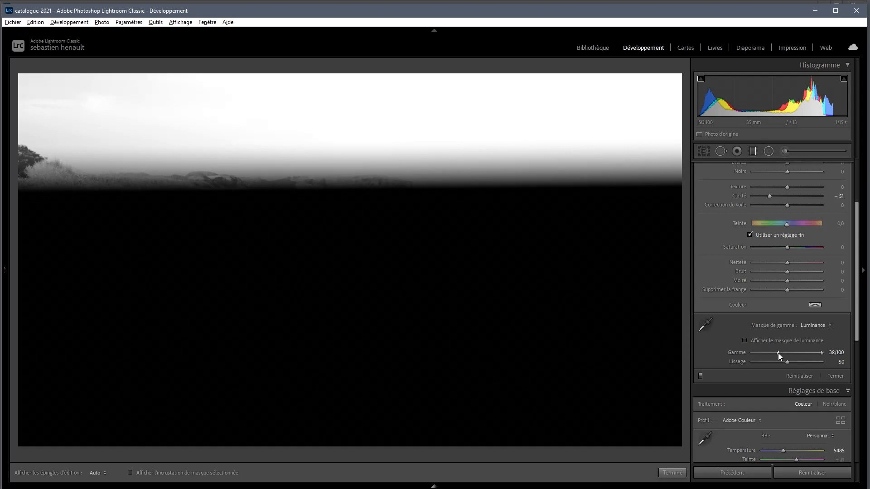
pyautogui.moveTo(776, 353); pyautogui.dragTo(773, 354)
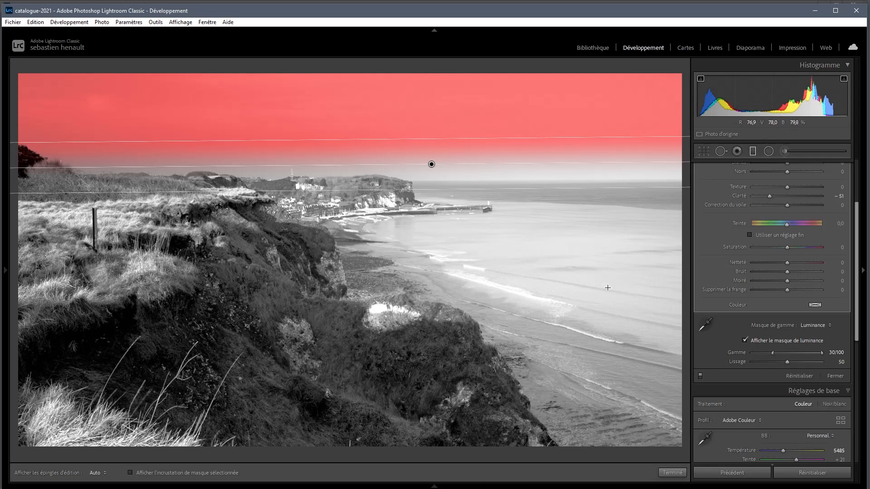
pyautogui.click(745, 341)
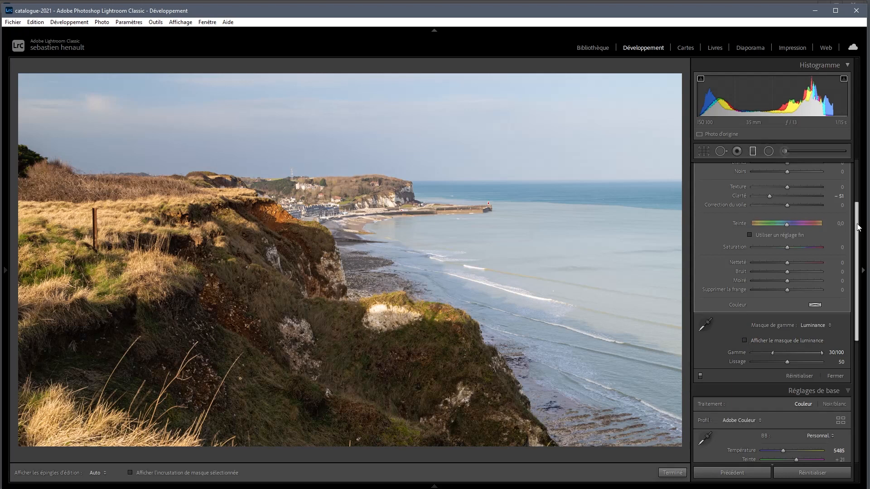
# Cool the sky filter with temperature −11 and set its contrast to 13.
pyautogui.moveTo(858, 226); pyautogui.dragTo(858, 183)
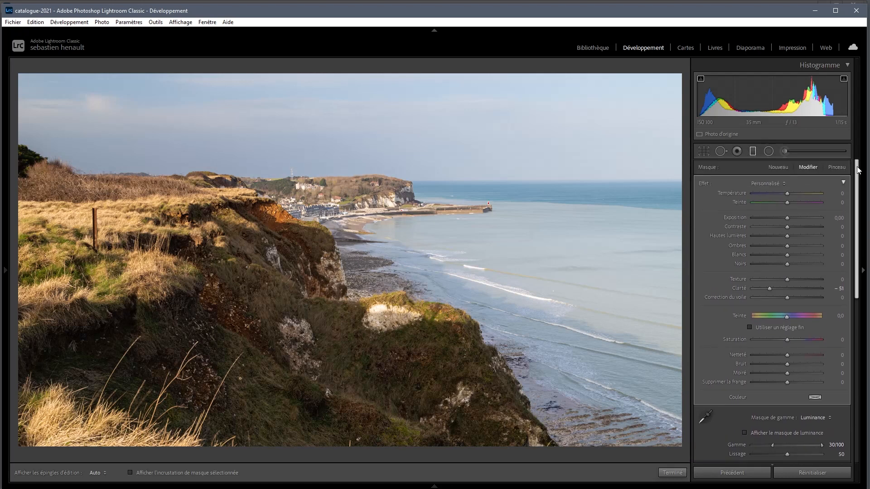
pyautogui.click(786, 194)
pyautogui.moveTo(784, 193); pyautogui.dragTo(781, 193)
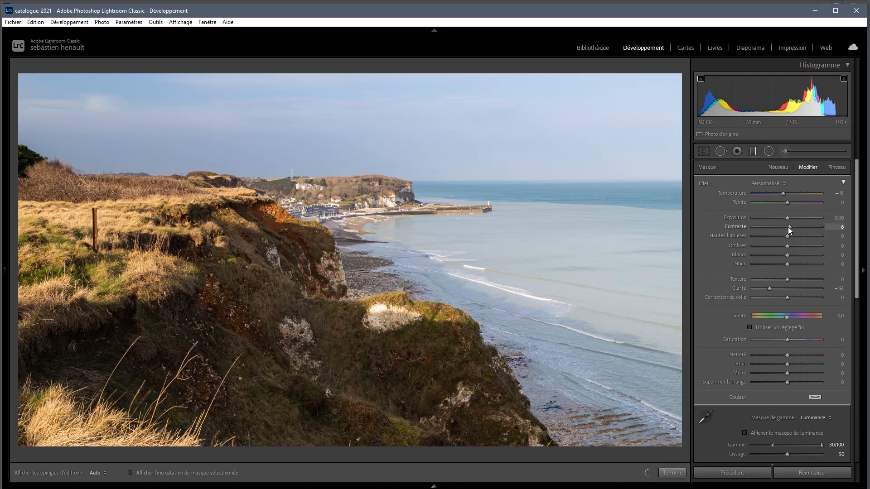
pyautogui.moveTo(789, 227); pyautogui.dragTo(790, 227)
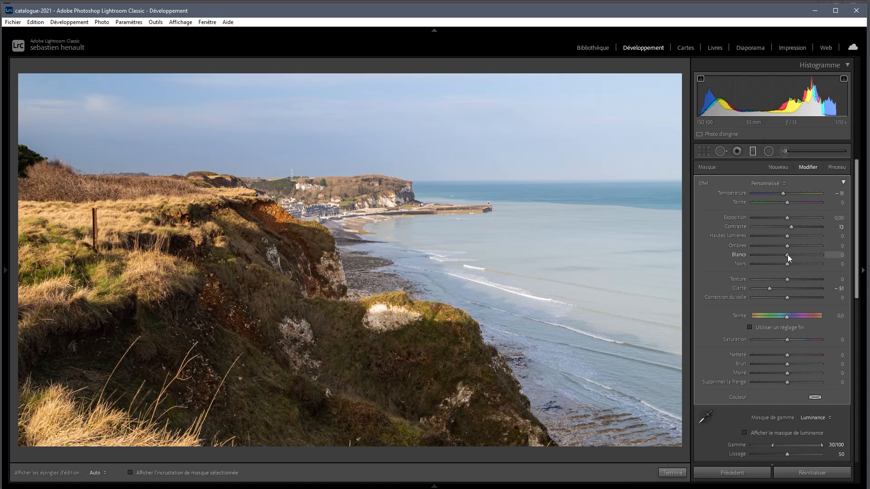
# Set the sky filter's whites to 18, reset its clarity to 0 and finish editing the filter.
pyautogui.moveTo(789, 255); pyautogui.dragTo(792, 254)
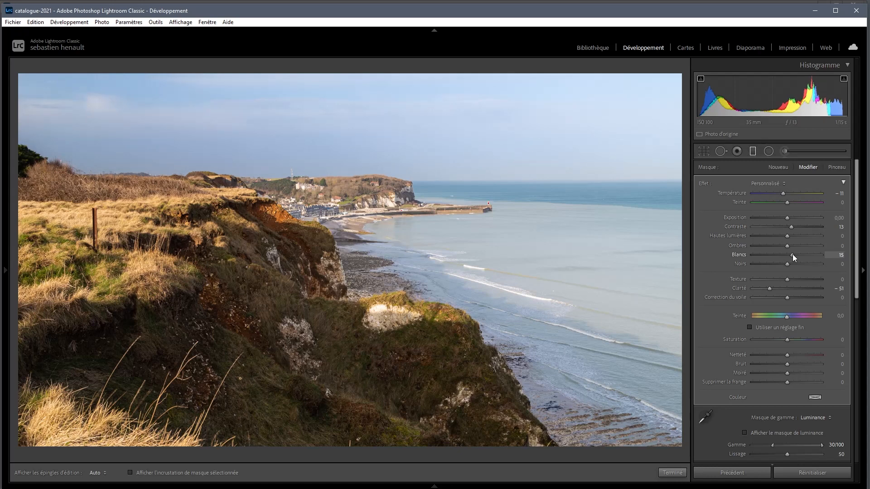
pyautogui.moveTo(793, 254); pyautogui.dragTo(793, 254)
pyautogui.doubleClick(743, 287)
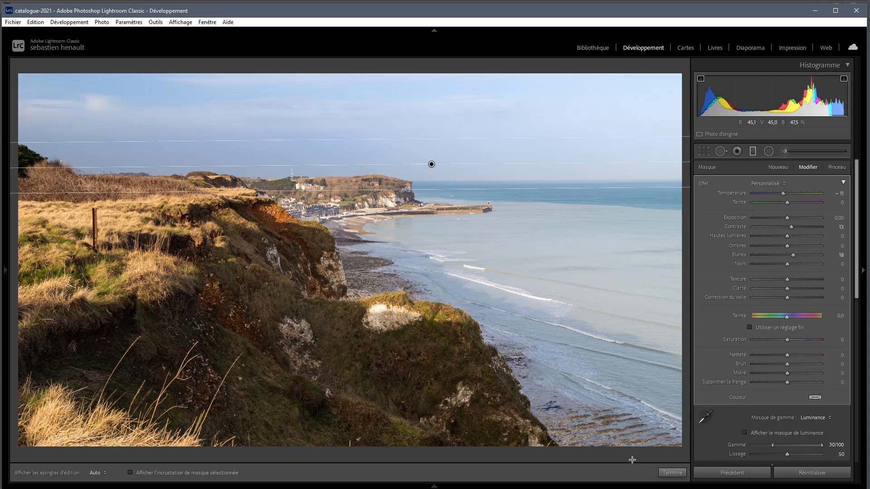
pyautogui.click(673, 473)
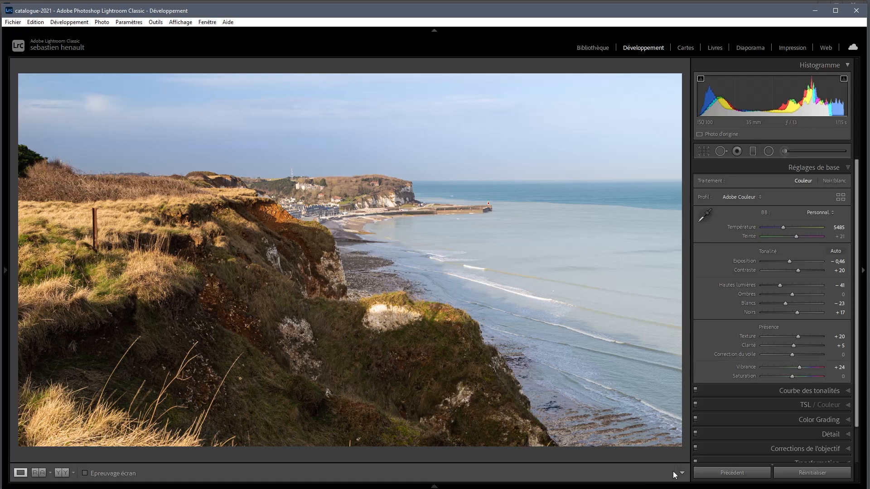
# In the HSL color adjustments, set the yellow saturation to +16 and slightly raise the green saturation.
pyautogui.click(738, 169)
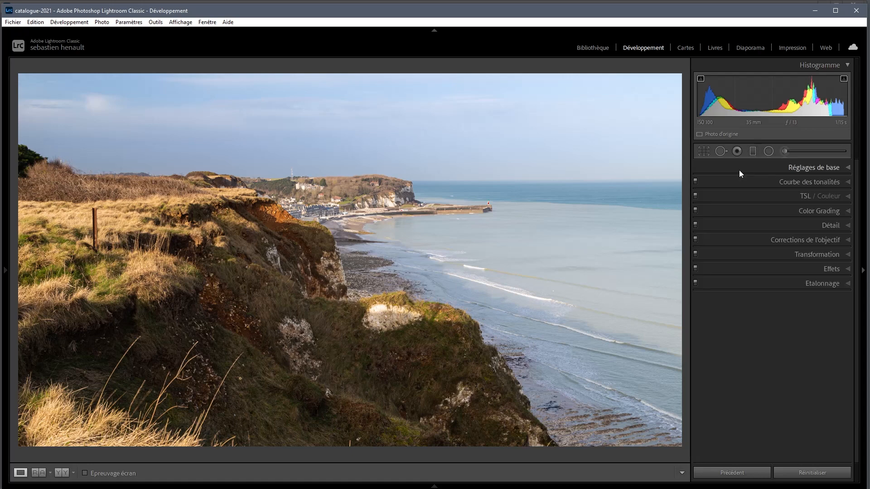
pyautogui.click(765, 198)
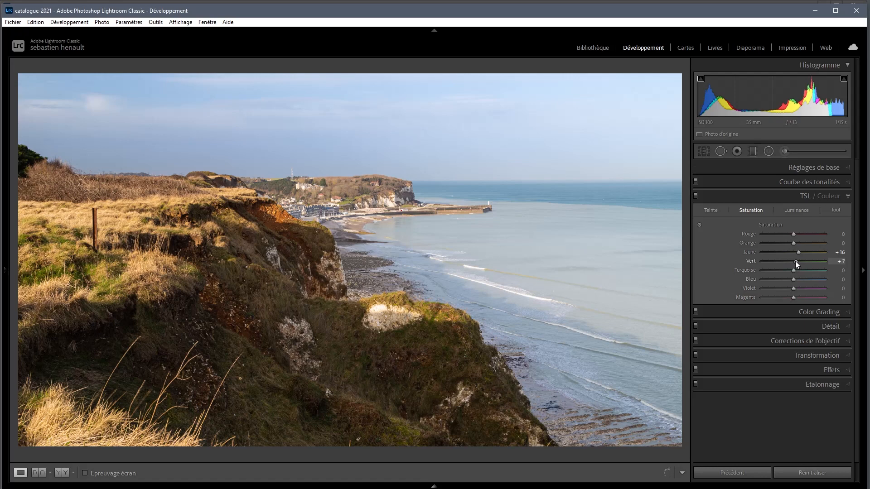
pyautogui.moveTo(795, 262); pyautogui.dragTo(796, 262)
# Set the yellow luminance to +19 and the green luminance to +17, and compare the photo with the HSL adjustments off and on.
pyautogui.click(794, 214)
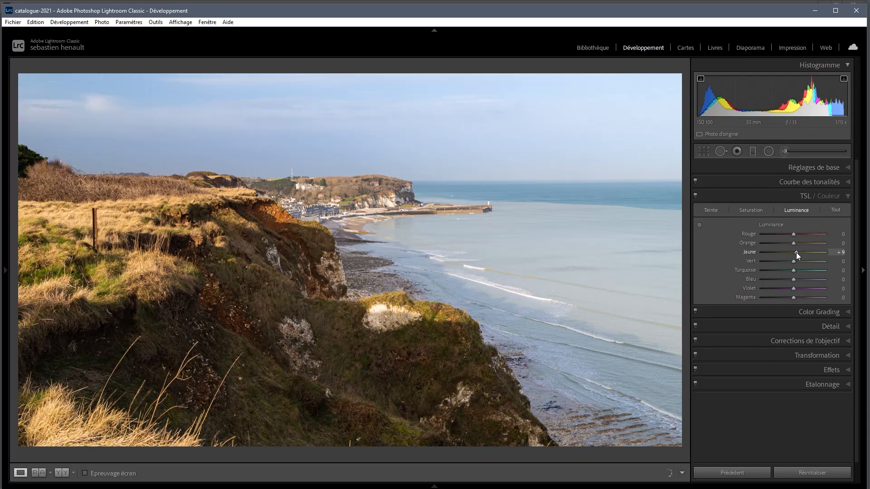
pyautogui.moveTo(796, 252); pyautogui.dragTo(799, 252)
pyautogui.moveTo(797, 262); pyautogui.dragTo(800, 262)
pyautogui.click(695, 197)
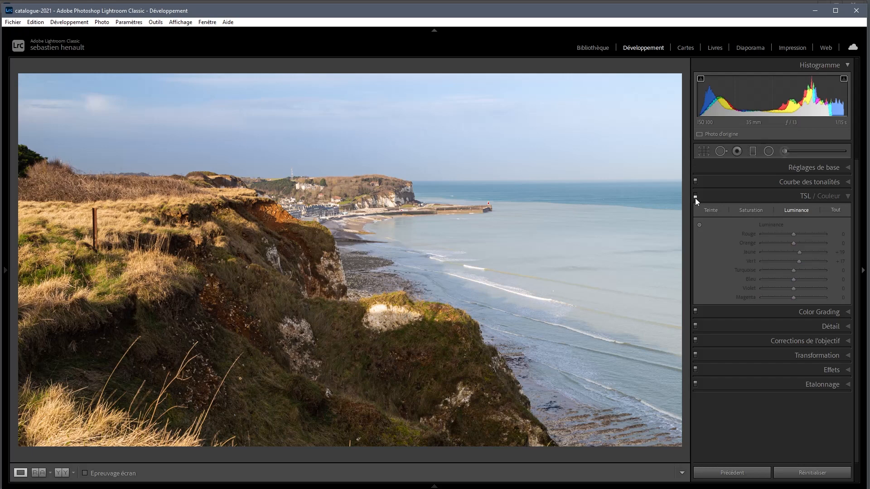
pyautogui.click(696, 196)
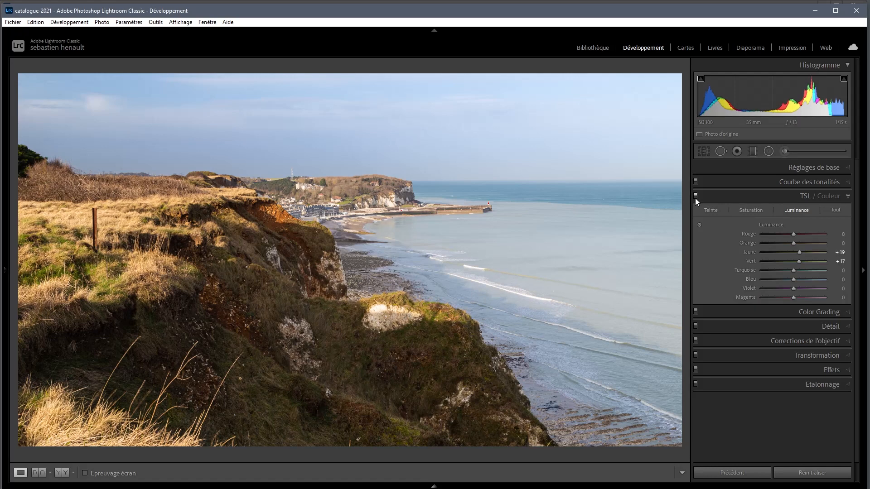
pyautogui.click(746, 196)
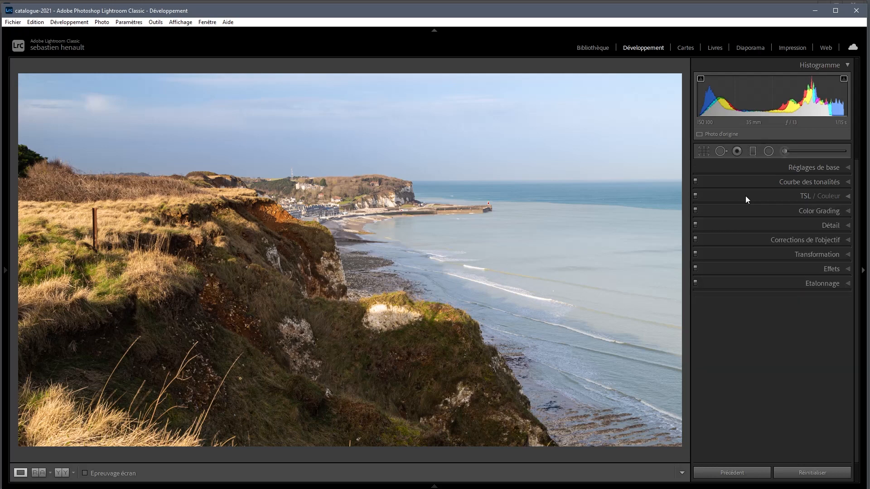
# Zoom in on the village and set the sharpening detail to 100.
pyautogui.click(747, 227)
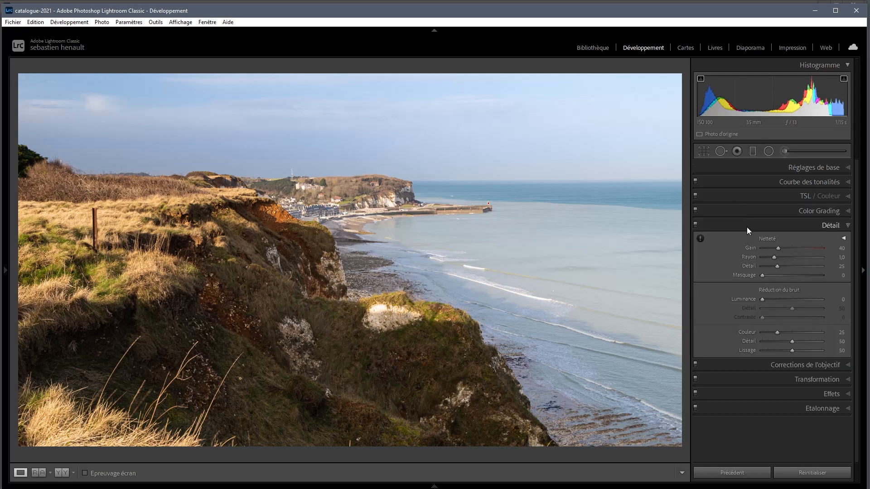
pyautogui.click(284, 209)
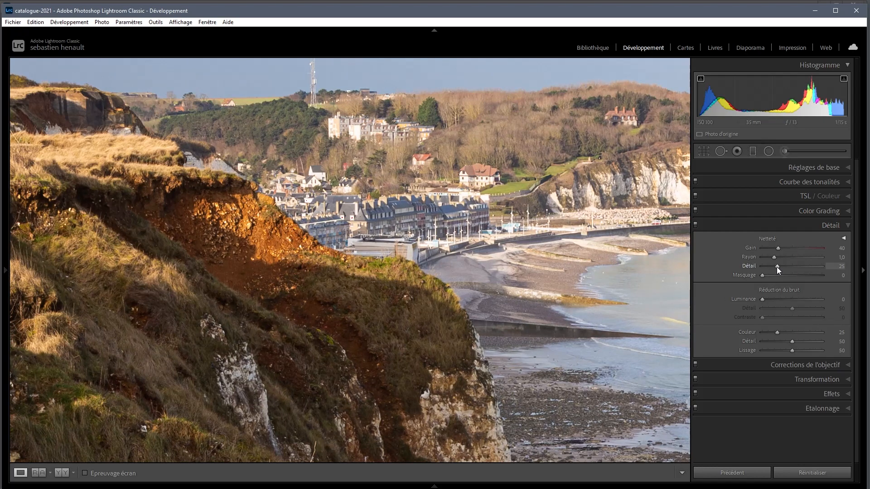
pyautogui.moveTo(777, 268); pyautogui.dragTo(796, 271)
pyautogui.moveTo(459, 175); pyautogui.dragTo(456, 226)
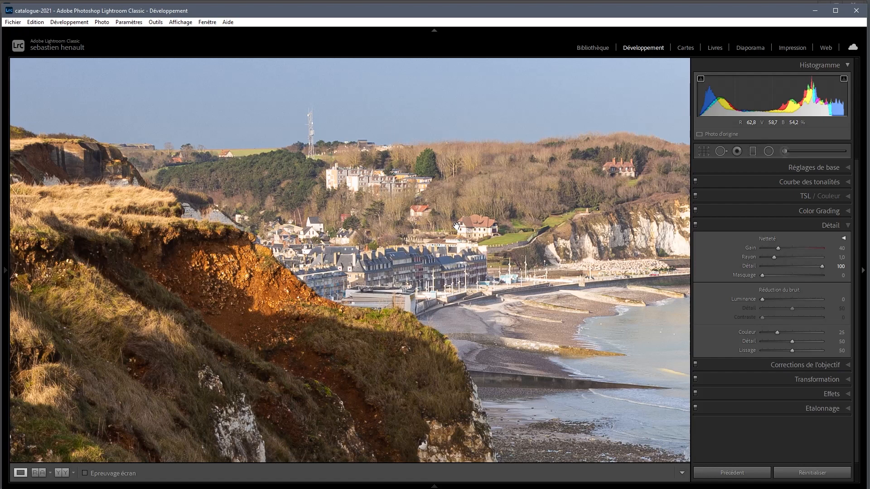
# Reduce the sharpening radius to 0.5 while previewing the sharpened edges in grayscale.
pyautogui.keyDown('alt'); pyautogui.click(772, 257); pyautogui.keyUp('alt')
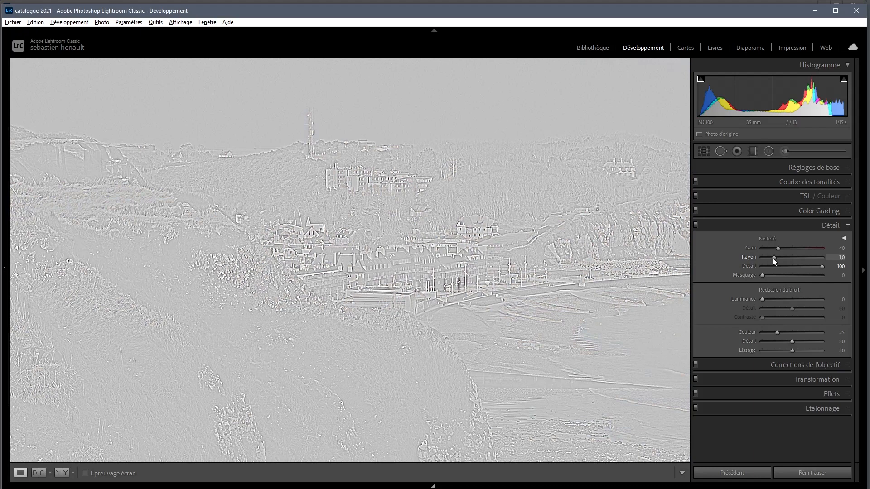
pyautogui.moveTo(773, 257); pyautogui.dragTo(766, 257)
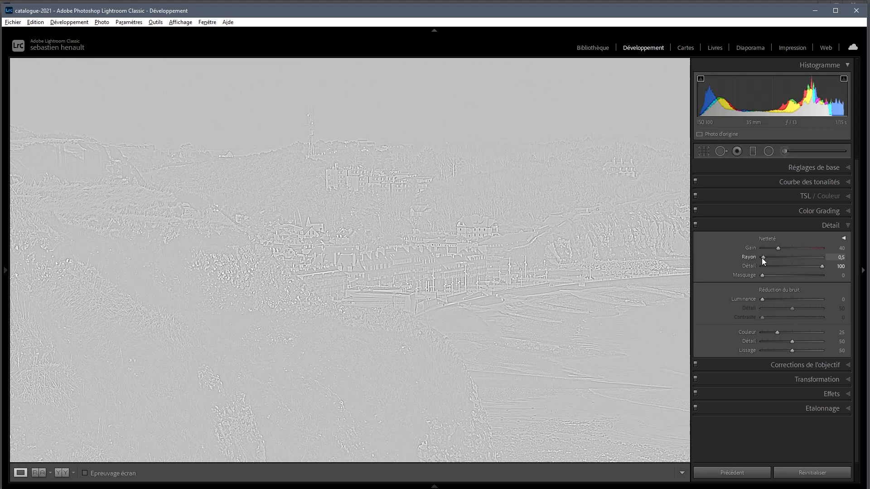
pyautogui.moveTo(762, 257); pyautogui.dragTo(762, 258)
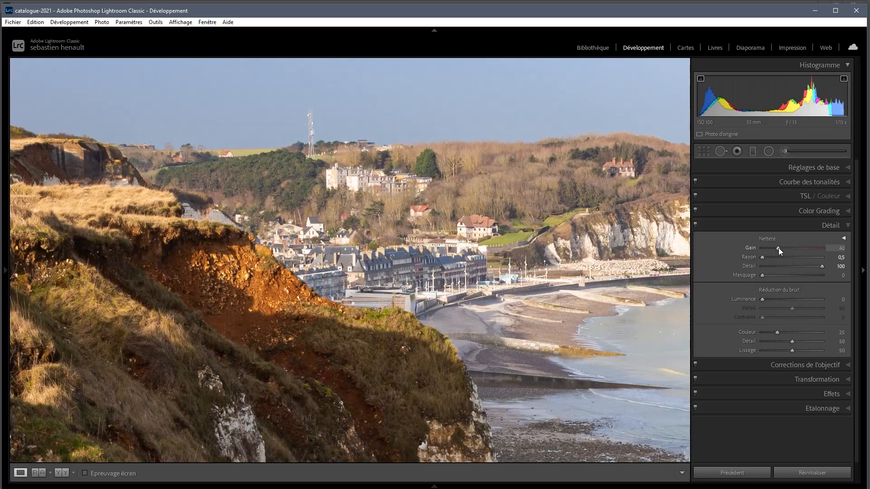
# Set the sharpening amount to 53 and compare the detail adjustments off and on before returning to the full photo.
pyautogui.keyDown('alt'); pyautogui.click(778, 248); pyautogui.keyUp('alt')
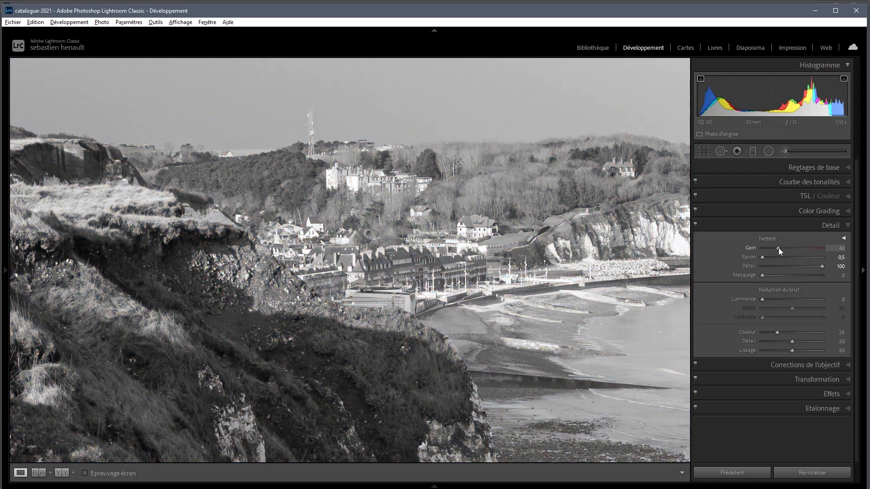
pyautogui.moveTo(778, 248); pyautogui.dragTo(780, 248)
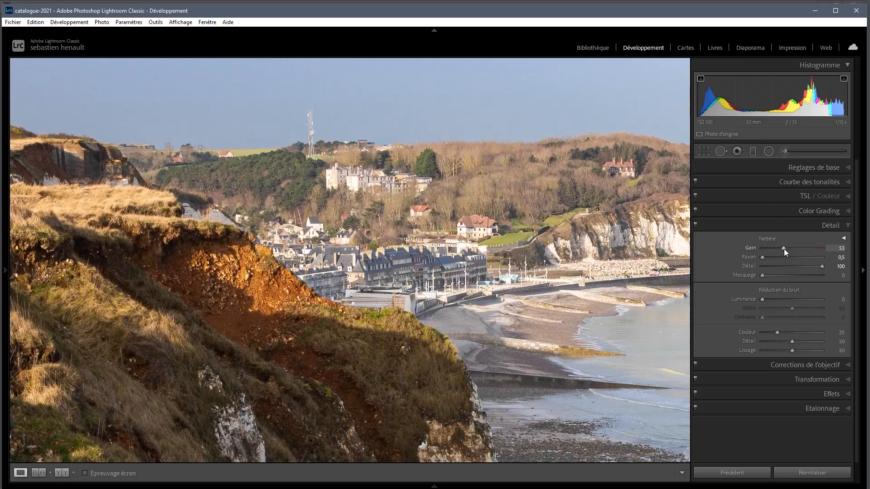
pyautogui.click(694, 225)
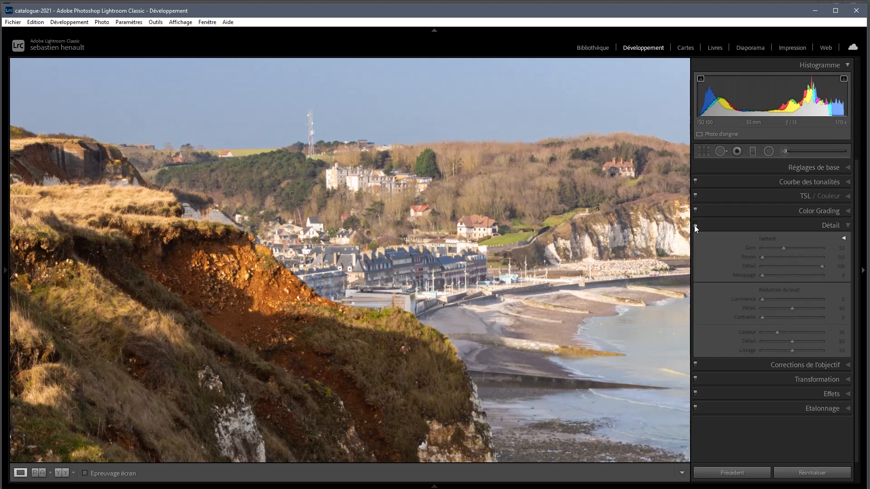
pyautogui.click(695, 226)
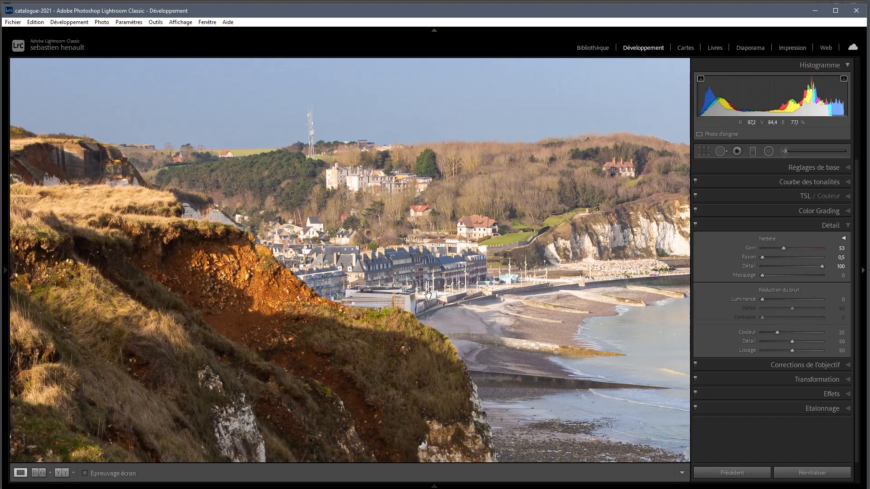
pyautogui.click(395, 295)
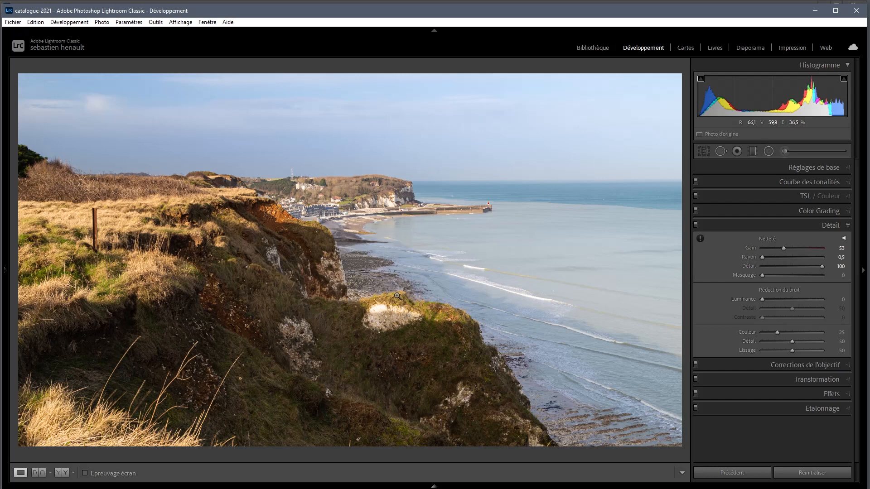
# Go back to the photo library and open the virtual copy as a smart object in Photoshop.
pyautogui.click(590, 50)
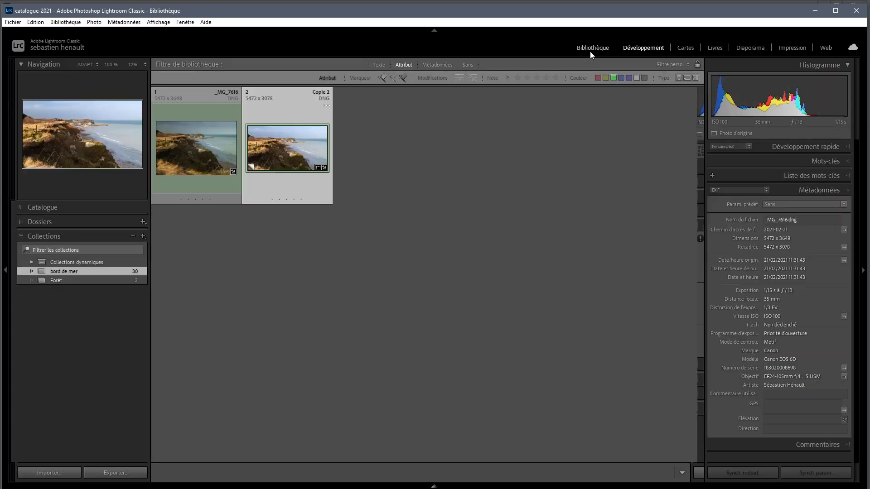
pyautogui.rightClick(296, 153)
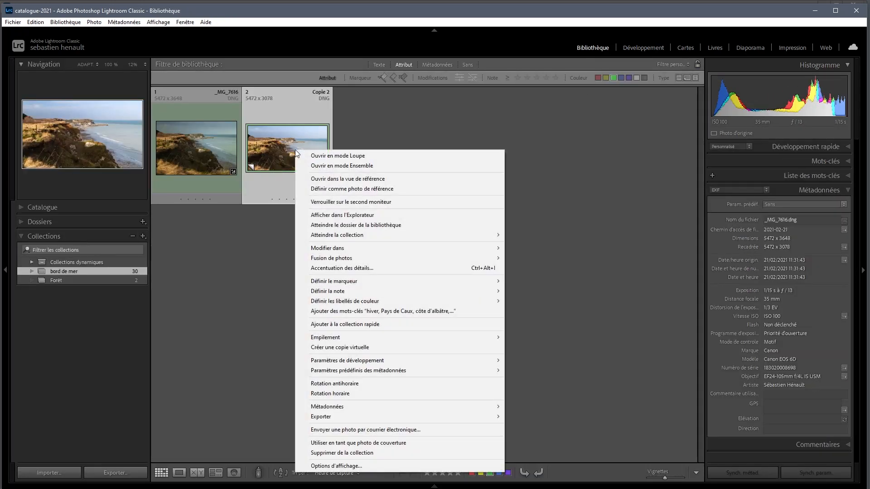
pyautogui.moveTo(330, 248)
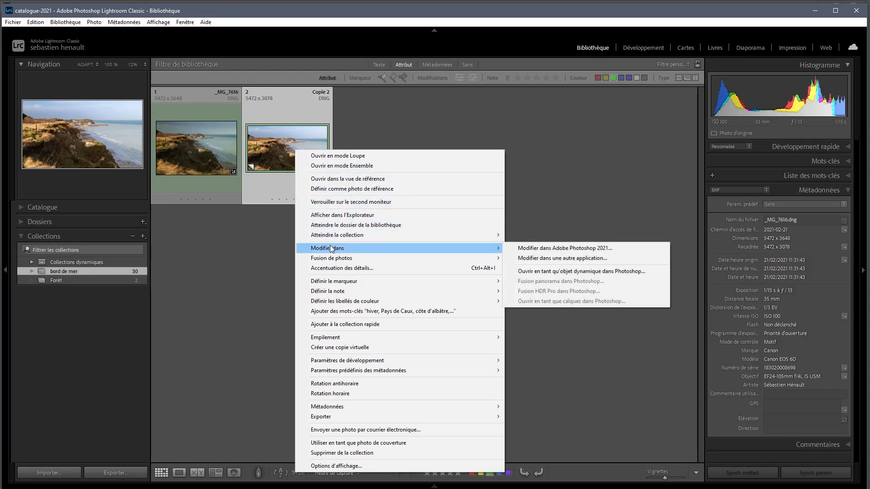
pyautogui.click(592, 271)
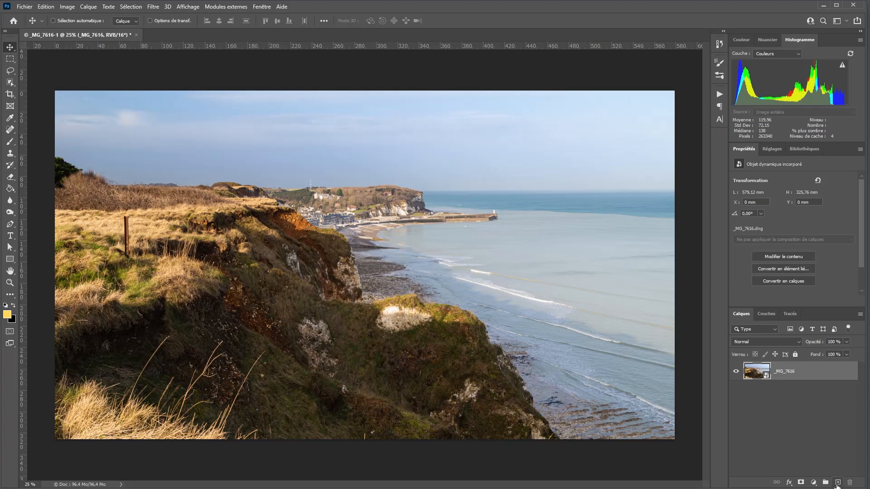
# On a new empty layer, paint over the light twig at the cliff's lower edge using the Spot Healing Brush at size 26.
pyautogui.click(837, 482)
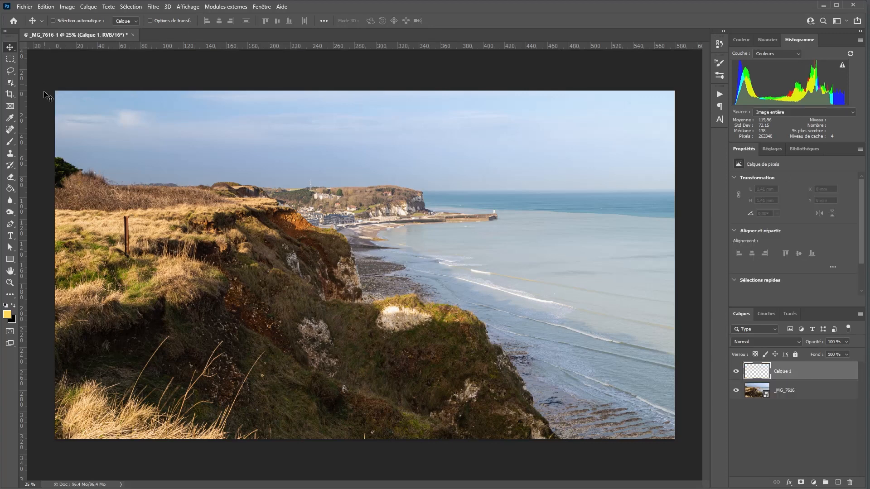
pyautogui.click(10, 130)
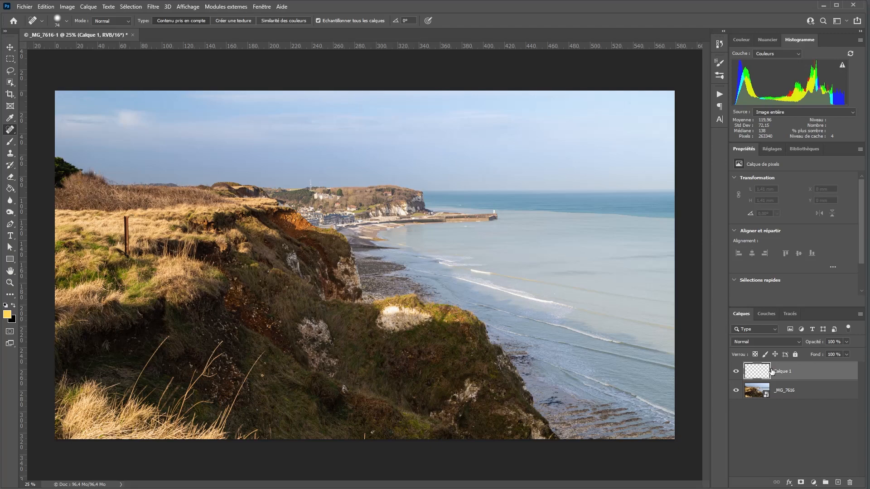
pyautogui.press('z')
pyautogui.moveTo(563, 439); pyautogui.dragTo(568, 434)
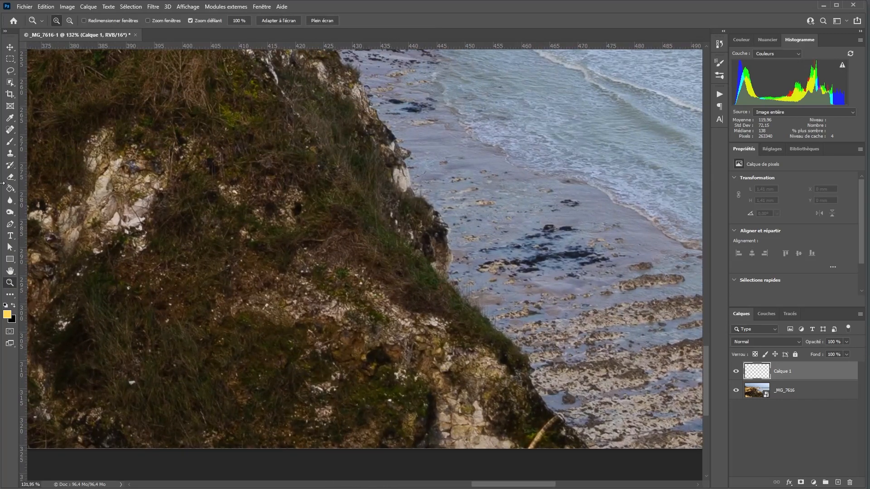
pyautogui.click(10, 129)
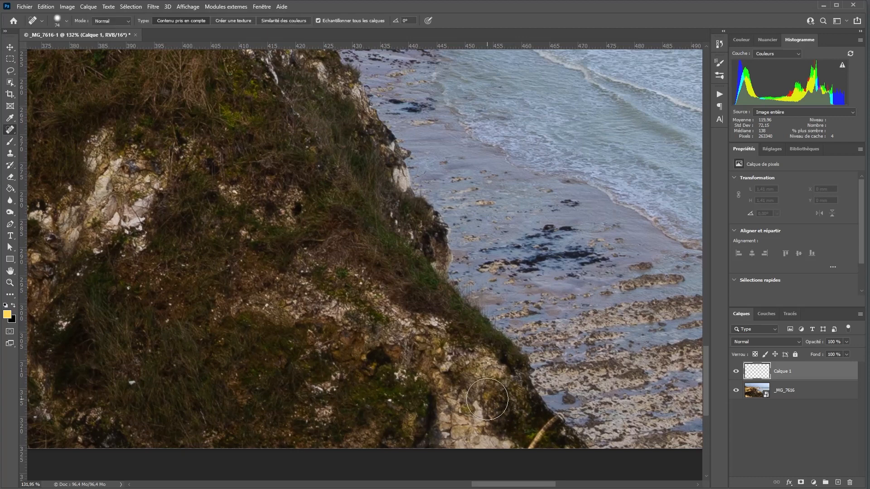
pyautogui.moveTo(486, 399); pyautogui.dragTo(472, 397)
pyautogui.moveTo(548, 426); pyautogui.dragTo(526, 449)
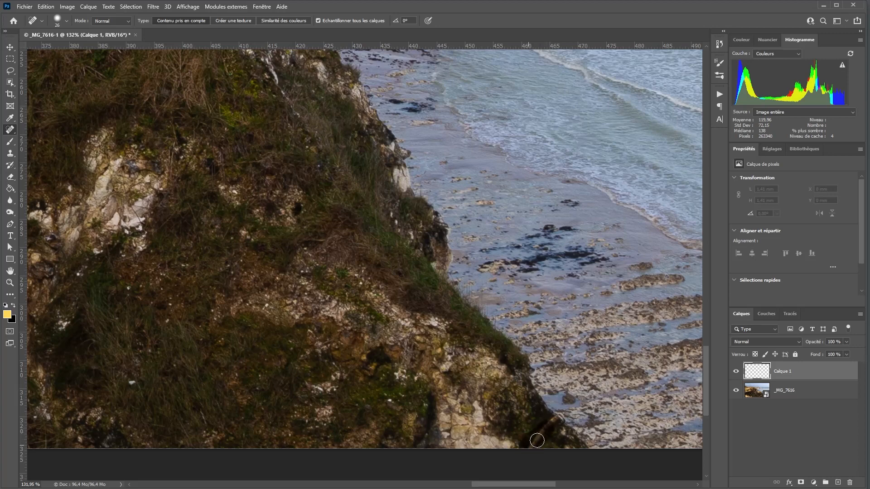
# Finish healing the twig at the cliff's lower edge and remove the bright stem at the photo's bottom edge.
pyautogui.moveTo(554, 421); pyautogui.dragTo(538, 430)
pyautogui.moveTo(190, 338)
pyautogui.mouseDown()
pyautogui.moveTo(398, 252)
pyautogui.moveTo(578, 220)
pyautogui.mouseUp()
pyautogui.moveTo(284, 277)
pyautogui.mouseDown()
pyautogui.moveTo(363, 251)
pyautogui.moveTo(518, 251)
pyautogui.mouseUp()
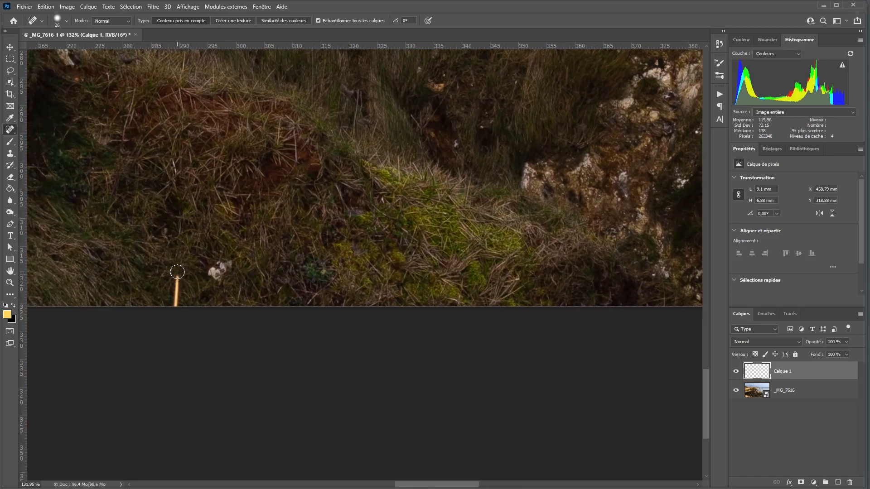
pyautogui.moveTo(176, 271); pyautogui.dragTo(175, 305)
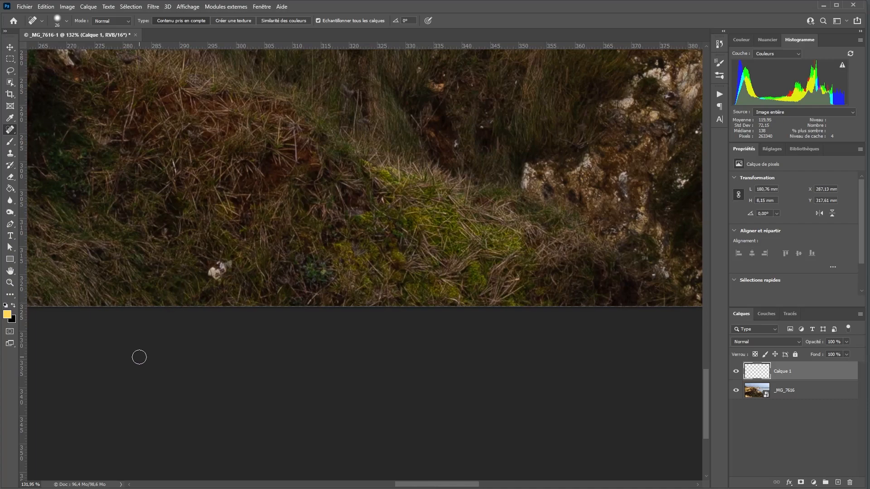
# With the Spot Healing Brush at 55 px, remove the tall rightmost stem rising above the foreground grass.
pyautogui.moveTo(190, 212); pyautogui.dragTo(399, 427)
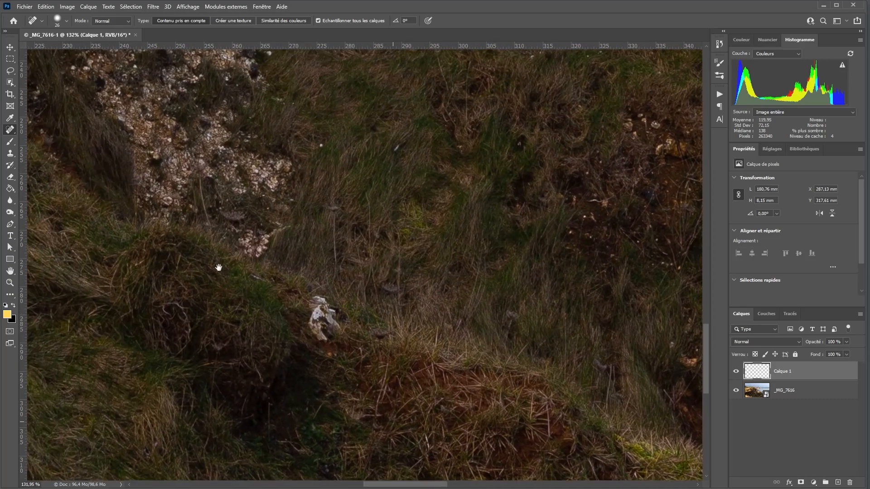
pyautogui.moveTo(181, 188); pyautogui.dragTo(538, 358)
pyautogui.moveTo(109, 124); pyautogui.dragTo(498, 385)
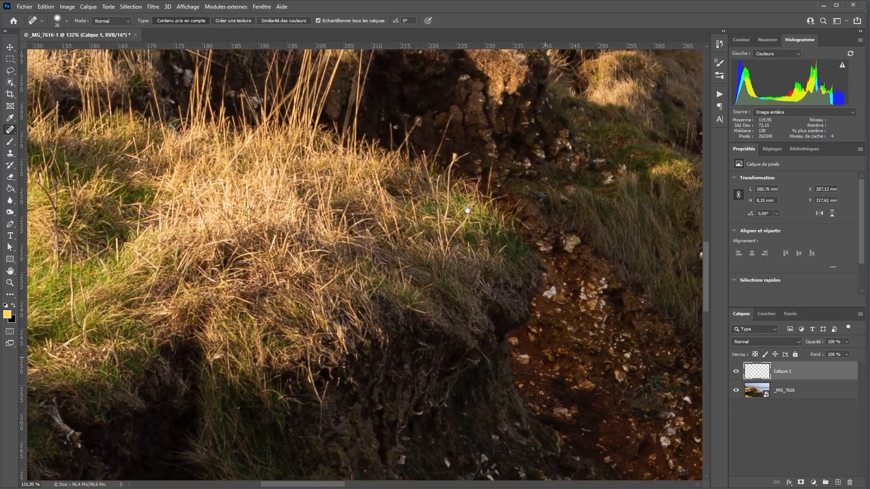
pyautogui.moveTo(466, 209); pyautogui.dragTo(471, 82)
pyautogui.moveTo(487, 426); pyautogui.dragTo(462, 168)
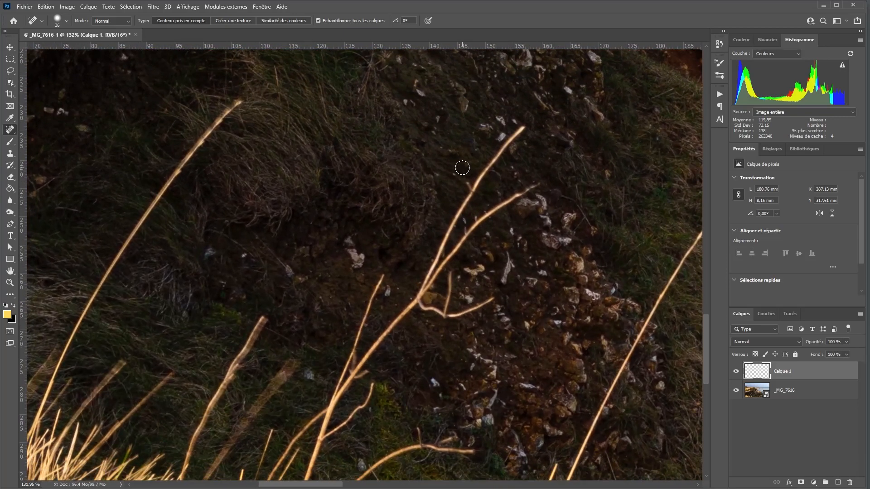
pyautogui.scroll(-4, 462, 168)
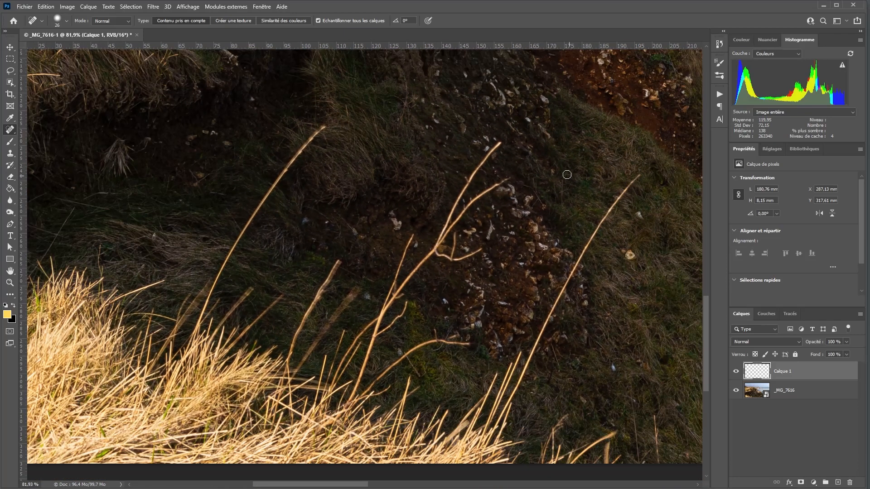
pyautogui.keyDown('alt'); pyautogui.rightClick(557, 141); pyautogui.keyUp('alt')
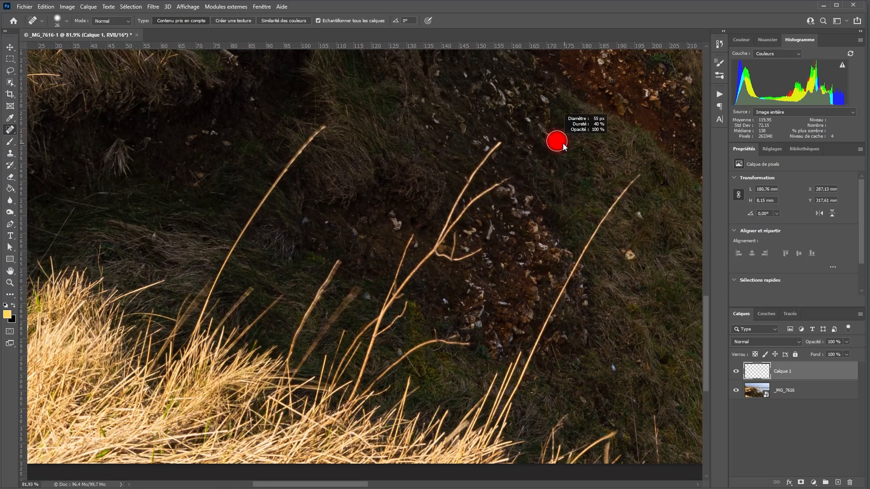
pyautogui.moveTo(641, 177)
pyautogui.mouseDown()
pyautogui.moveTo(613, 194)
pyautogui.moveTo(585, 250)
pyautogui.mouseUp()
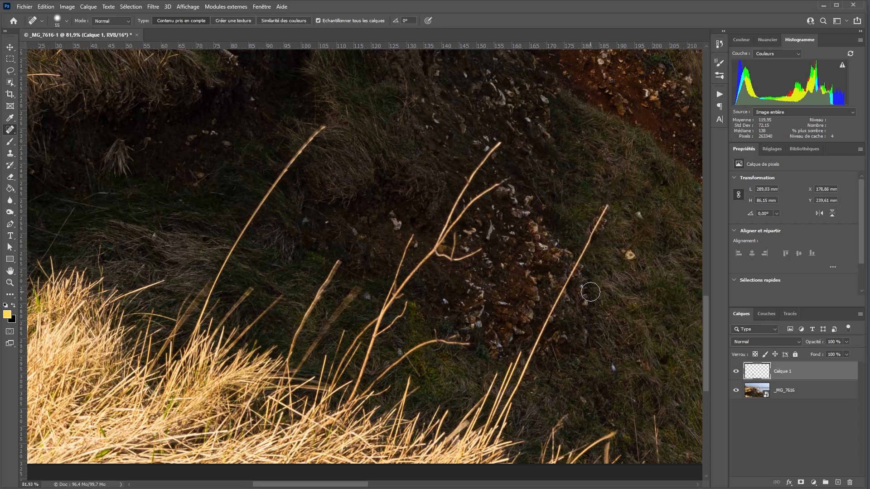
pyautogui.moveTo(608, 208)
pyautogui.mouseDown()
pyautogui.moveTo(582, 264)
pyautogui.moveTo(582, 248)
pyautogui.moveTo(587, 260)
pyautogui.moveTo(557, 297)
pyautogui.moveTo(541, 350)
pyautogui.mouseUp()
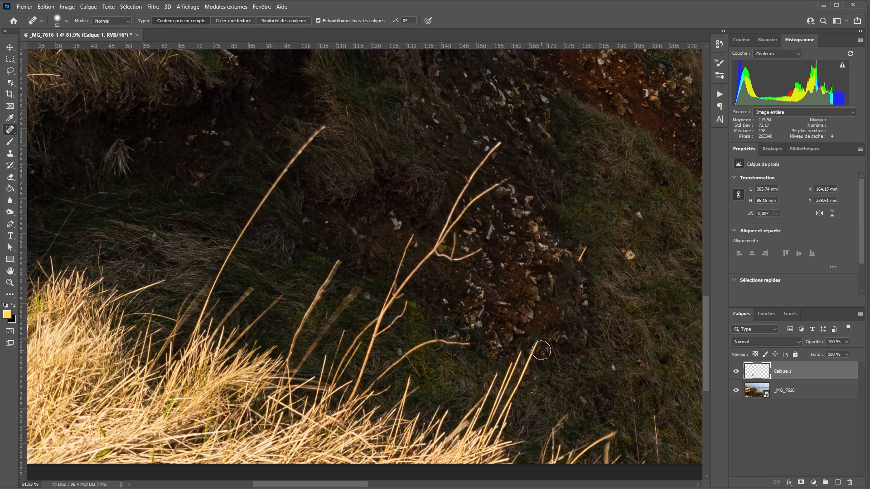
pyautogui.click(536, 348)
pyautogui.moveTo(581, 246); pyautogui.dragTo(582, 253)
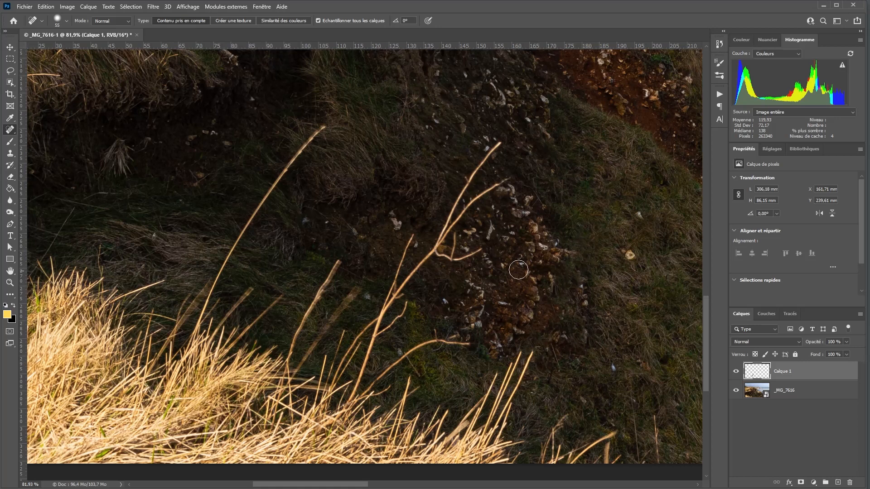
# Heal away the upper branches and side shoots of the large forked twig above the foreground grass.
pyautogui.moveTo(490, 144)
pyautogui.mouseDown()
pyautogui.moveTo(459, 224)
pyautogui.moveTo(497, 187)
pyautogui.moveTo(448, 233)
pyautogui.mouseUp()
pyautogui.moveTo(466, 181); pyautogui.dragTo(438, 244)
pyautogui.moveTo(482, 248); pyautogui.dragTo(436, 250)
pyautogui.moveTo(454, 234); pyautogui.dragTo(452, 257)
pyautogui.moveTo(435, 251); pyautogui.dragTo(413, 280)
pyautogui.moveTo(411, 237); pyautogui.dragTo(395, 293)
pyautogui.moveTo(419, 263); pyautogui.dragTo(414, 274)
# Heal away the protruding grass tips, the curved stem and the lower stalks of the forked twig down to the grass.
pyautogui.moveTo(535, 353); pyautogui.dragTo(522, 383)
pyautogui.moveTo(519, 350); pyautogui.dragTo(500, 377)
pyautogui.moveTo(499, 372); pyautogui.dragTo(492, 380)
pyautogui.moveTo(470, 345)
pyautogui.mouseDown()
pyautogui.moveTo(407, 355)
pyautogui.moveTo(384, 373)
pyautogui.mouseUp()
pyautogui.moveTo(408, 303); pyautogui.dragTo(399, 319)
pyautogui.moveTo(396, 288)
pyautogui.mouseDown()
pyautogui.moveTo(362, 346)
pyautogui.moveTo(333, 354)
pyautogui.mouseUp()
pyautogui.moveTo(364, 283); pyautogui.dragTo(317, 349)
pyautogui.moveTo(337, 249); pyautogui.dragTo(294, 344)
# Remove the long leftmost stem and the remaining short stalks above the foreground grass with the healing brush.
pyautogui.moveTo(325, 125)
pyautogui.mouseDown()
pyautogui.moveTo(285, 170)
pyautogui.moveTo(249, 225)
pyautogui.mouseUp()
pyautogui.moveTo(281, 181); pyautogui.dragTo(247, 217)
pyautogui.moveTo(238, 236); pyautogui.dragTo(206, 292)
pyautogui.moveTo(313, 135); pyautogui.dragTo(278, 178)
pyautogui.moveTo(287, 292)
pyautogui.mouseDown()
pyautogui.moveTo(248, 332)
pyautogui.moveTo(248, 290)
pyautogui.moveTo(223, 314)
pyautogui.moveTo(167, 318)
pyautogui.moveTo(196, 319)
pyautogui.moveTo(165, 283)
pyautogui.moveTo(136, 286)
pyautogui.mouseUp()
pyautogui.moveTo(400, 334); pyautogui.dragTo(401, 334)
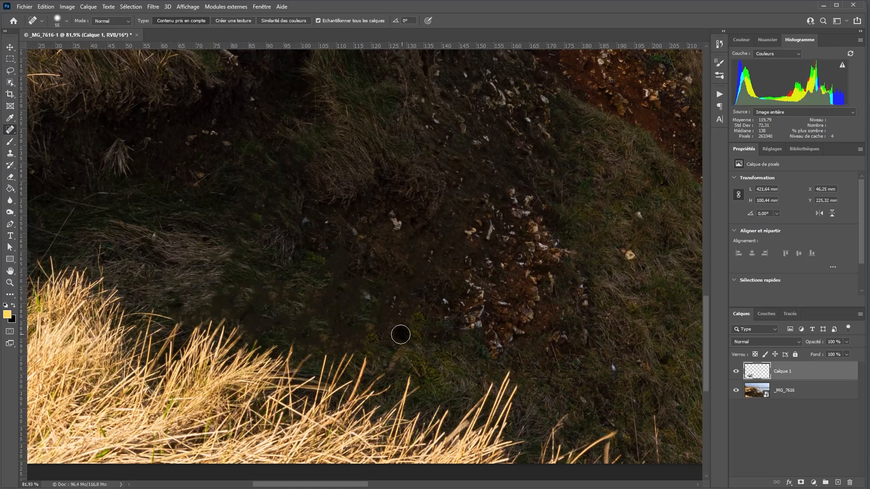
pyautogui.moveTo(299, 284); pyautogui.dragTo(271, 267)
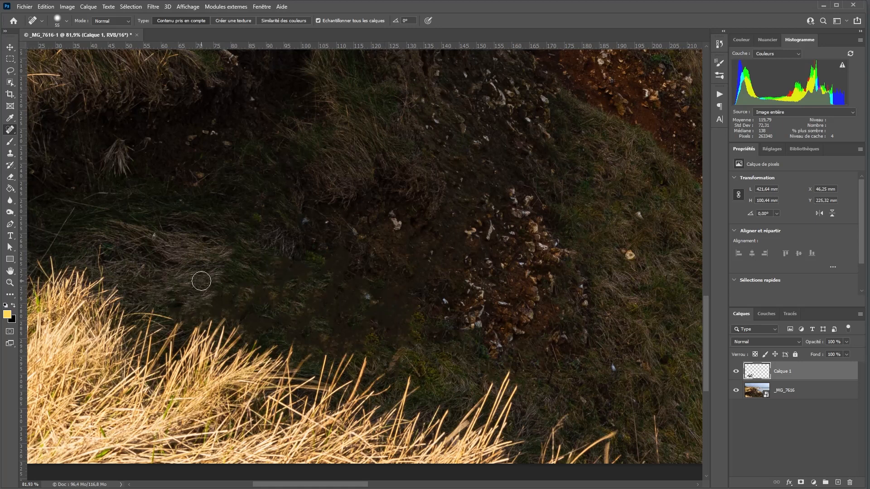
# Heal the pale speck on the dark grassy slope and touch up the retouched area above the foreground grass.
pyautogui.scroll(-3, 397, 280)
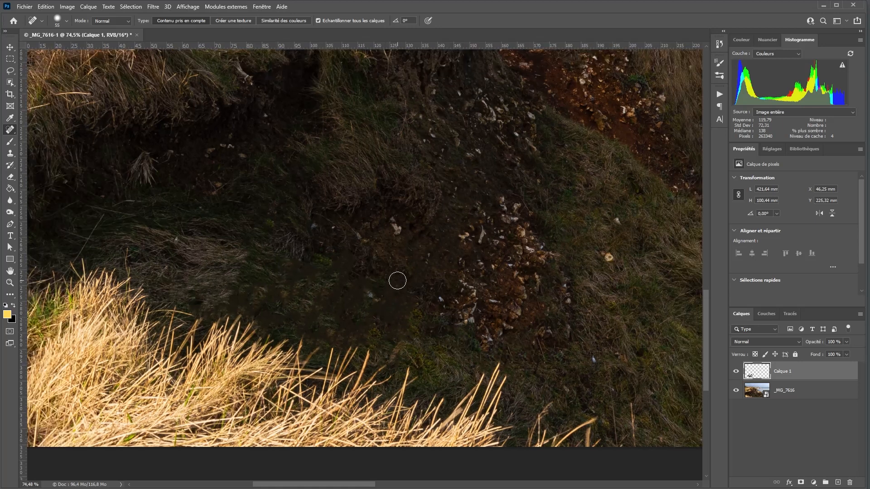
pyautogui.scroll(-3, 398, 281)
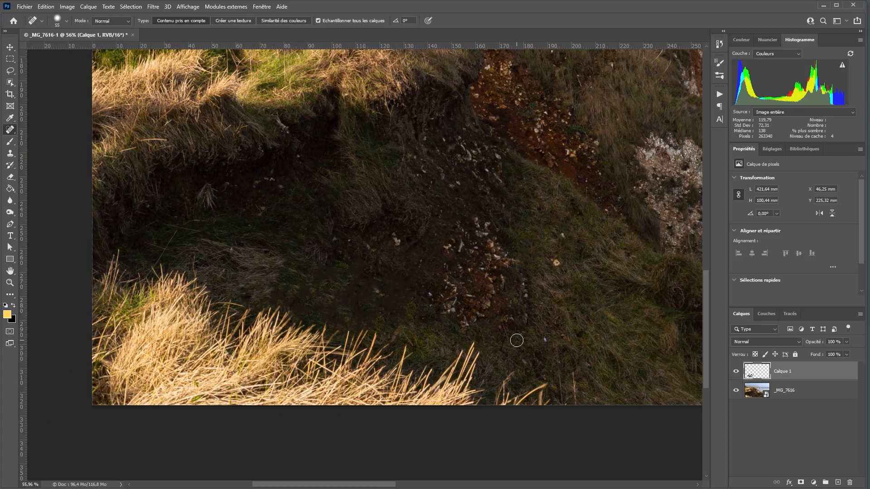
pyautogui.moveTo(559, 315); pyautogui.dragTo(400, 226)
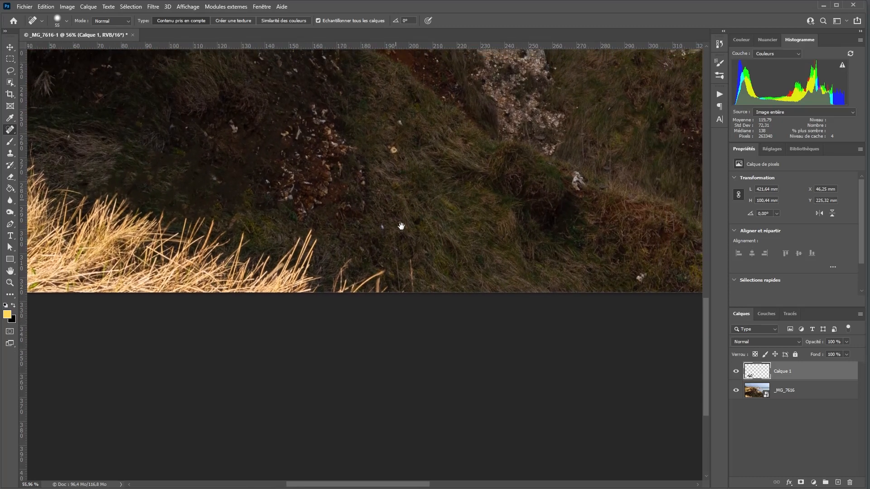
pyautogui.scroll(5, 396, 266)
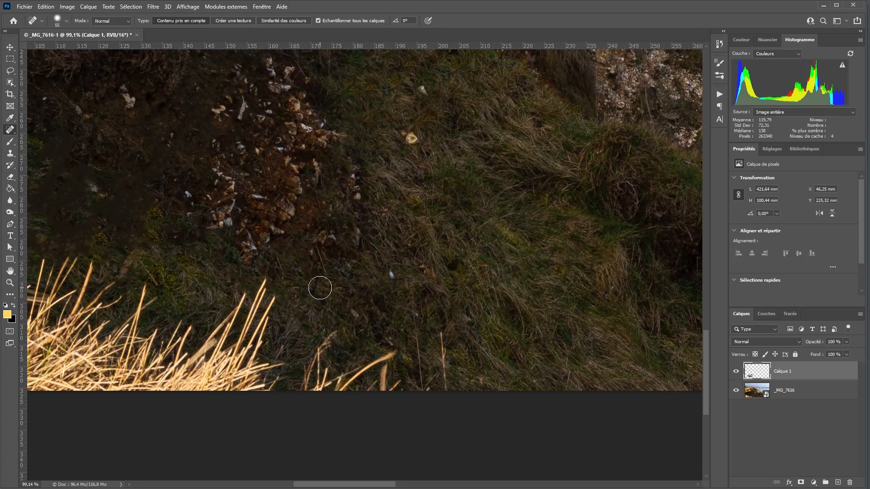
pyautogui.scroll(2, 369, 283)
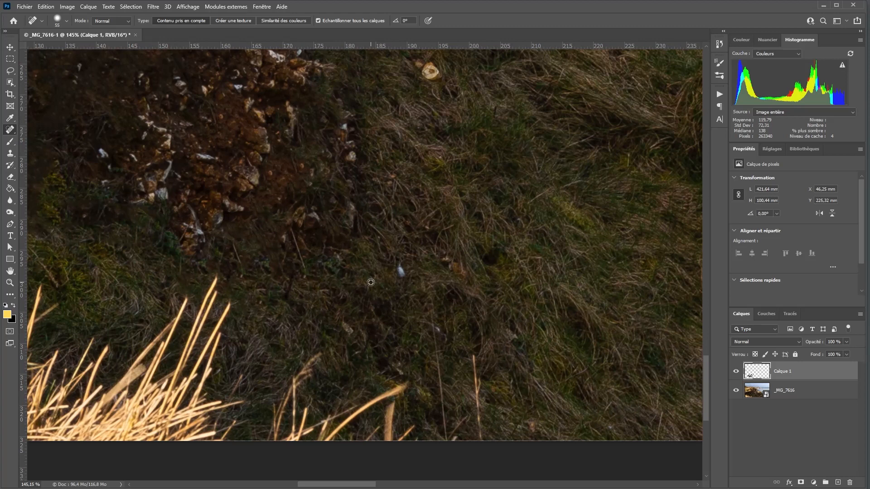
pyautogui.scroll(-2, 370, 282)
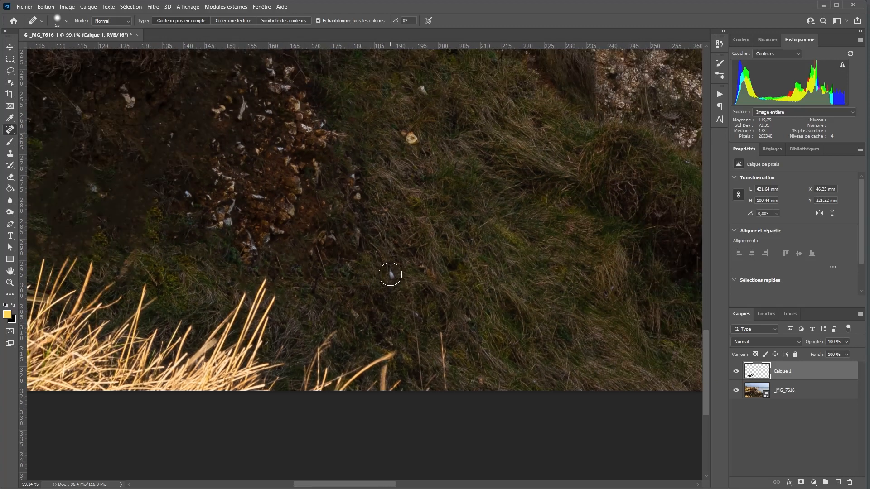
pyautogui.click(390, 274)
pyautogui.scroll(-3, 466, 194)
pyautogui.moveTo(411, 168)
pyautogui.mouseDown()
pyautogui.moveTo(456, 198)
pyautogui.moveTo(495, 257)
pyautogui.moveTo(506, 254)
pyautogui.mouseUp()
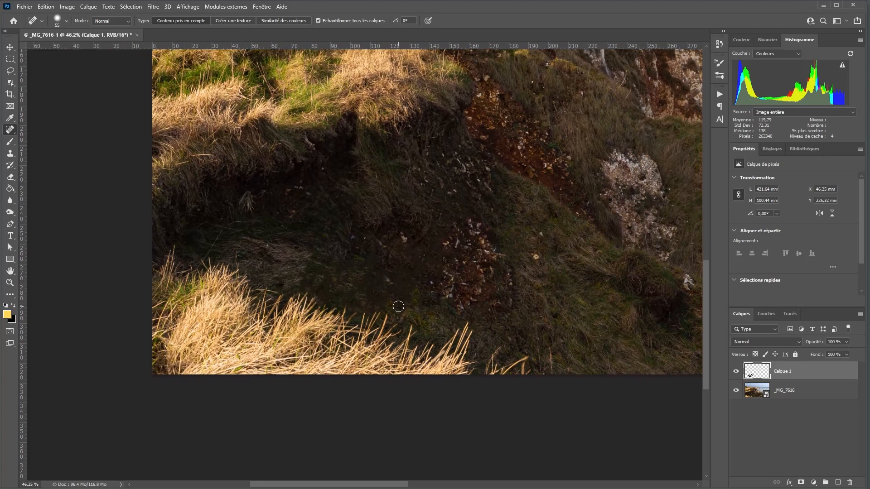
pyautogui.moveTo(406, 310); pyautogui.dragTo(398, 320)
# View the healing strokes on their own, then compare the photo without and with the retouch layer.
pyautogui.click(736, 391)
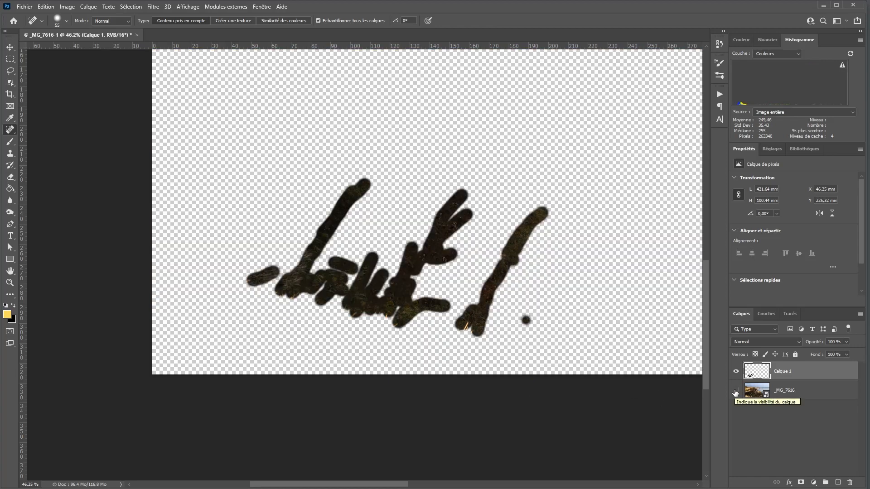
pyautogui.click(736, 391)
pyautogui.click(736, 371)
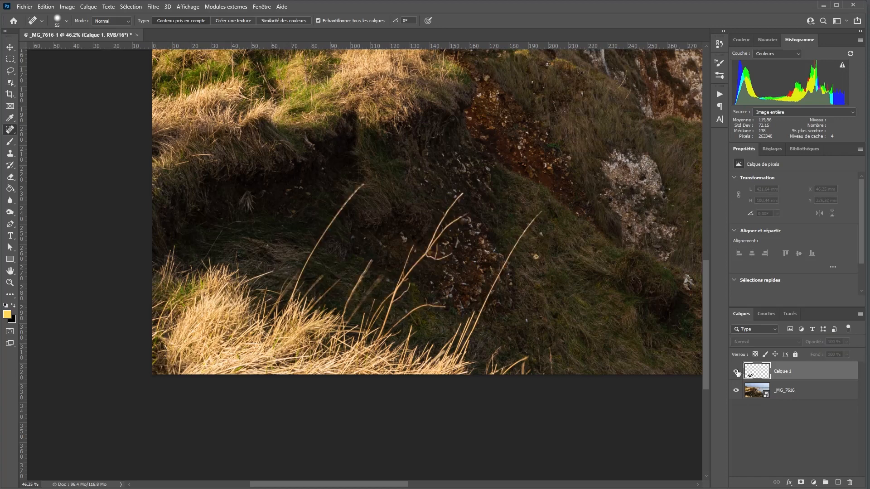
pyautogui.click(736, 371)
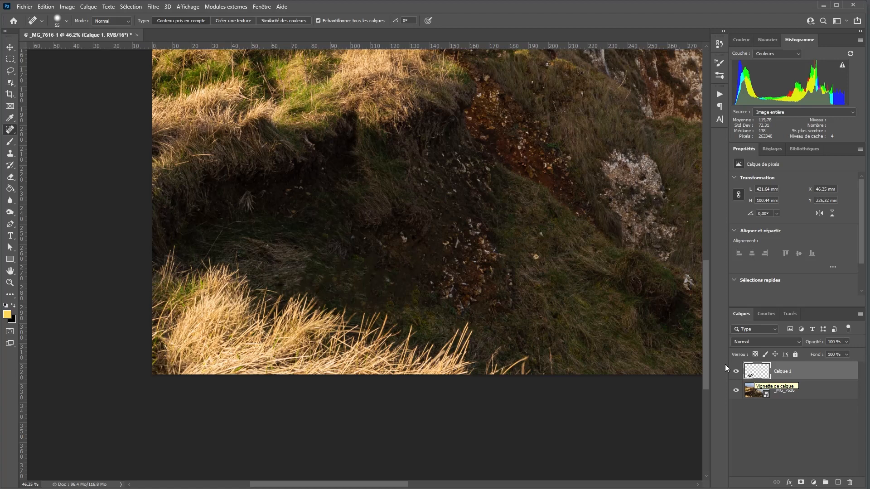
# Try erasing the healing over the tall rightmost stem with the photo layer hidden, then undo the erasure.
pyautogui.click(736, 390)
pyautogui.press('e')
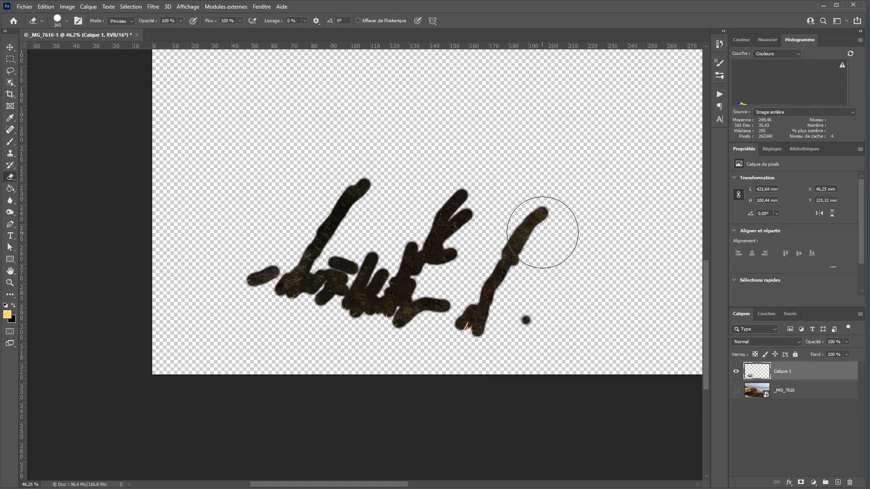
pyautogui.moveTo(547, 210); pyautogui.dragTo(504, 267)
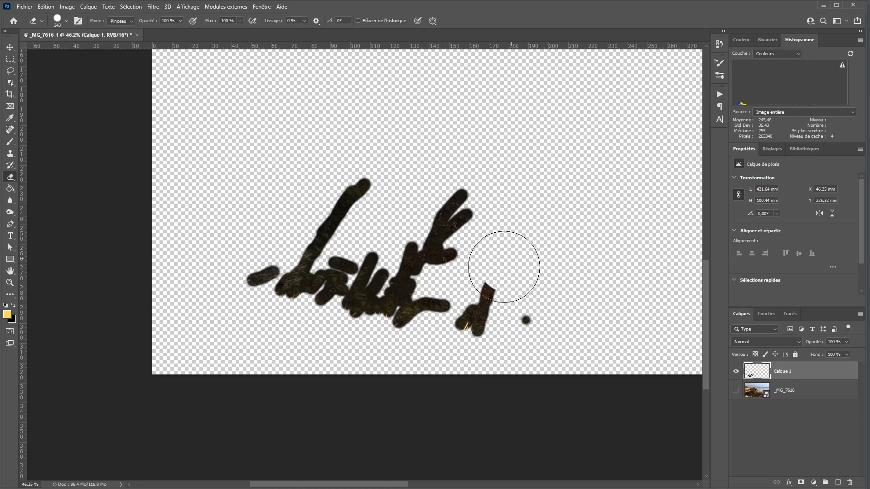
pyautogui.click(735, 392)
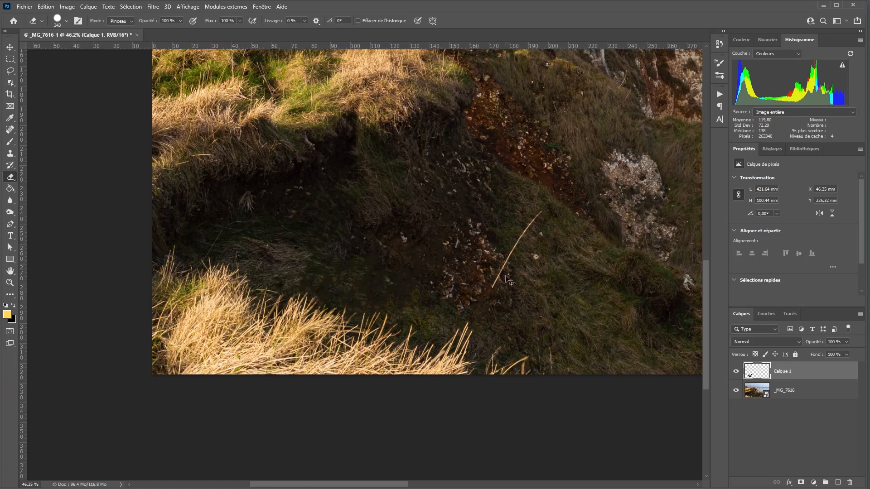
pyautogui.moveTo(510, 246); pyautogui.dragTo(505, 276)
pyautogui.press('v')
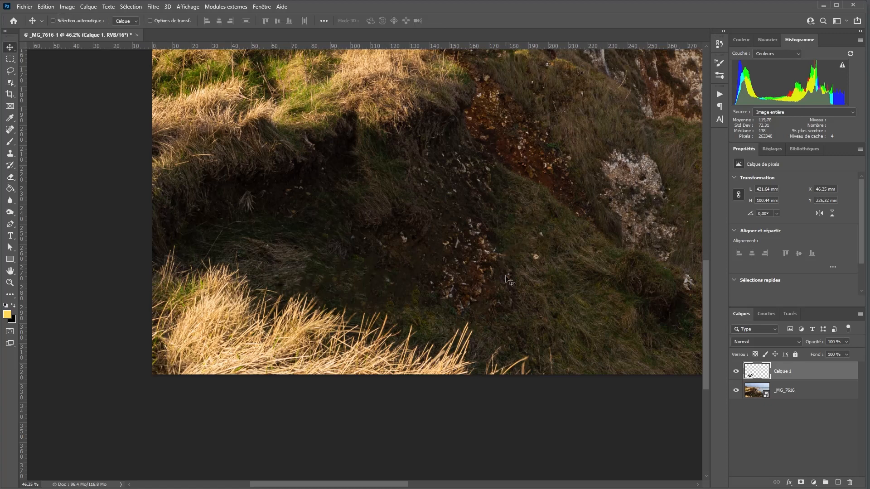
# Heal the two thin upright stems at the photo's bottom edge beside the foreground grass and return to the full photo.
pyautogui.doubleClick(9, 272)
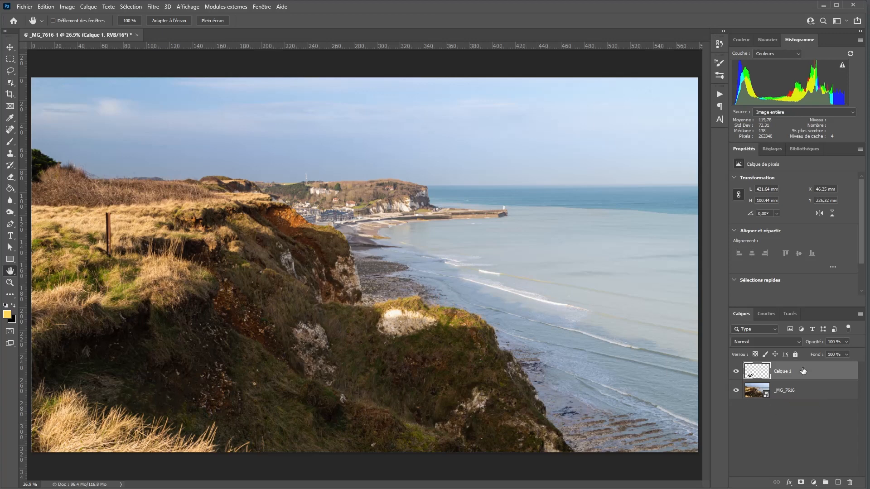
pyautogui.press('z')
pyautogui.moveTo(240, 451); pyautogui.dragTo(240, 452)
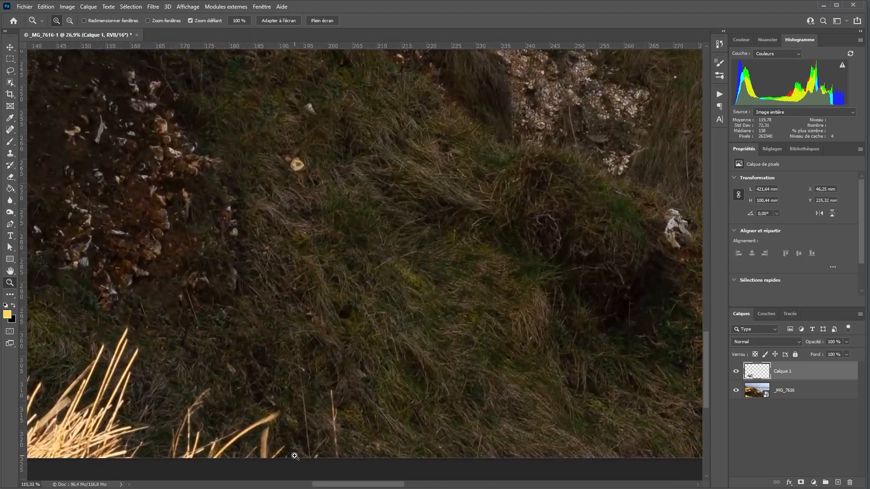
pyautogui.click(10, 130)
pyautogui.moveTo(321, 386)
pyautogui.mouseDown()
pyautogui.moveTo(330, 392)
pyautogui.moveTo(340, 464)
pyautogui.mouseUp()
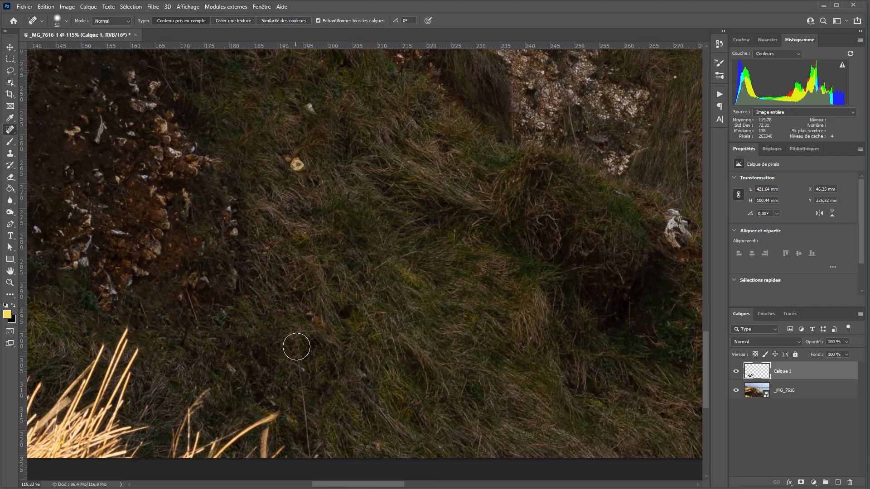
pyautogui.moveTo(295, 346)
pyautogui.mouseDown()
pyautogui.moveTo(313, 456)
pyautogui.moveTo(349, 460)
pyautogui.mouseUp()
pyautogui.doubleClick(8, 272)
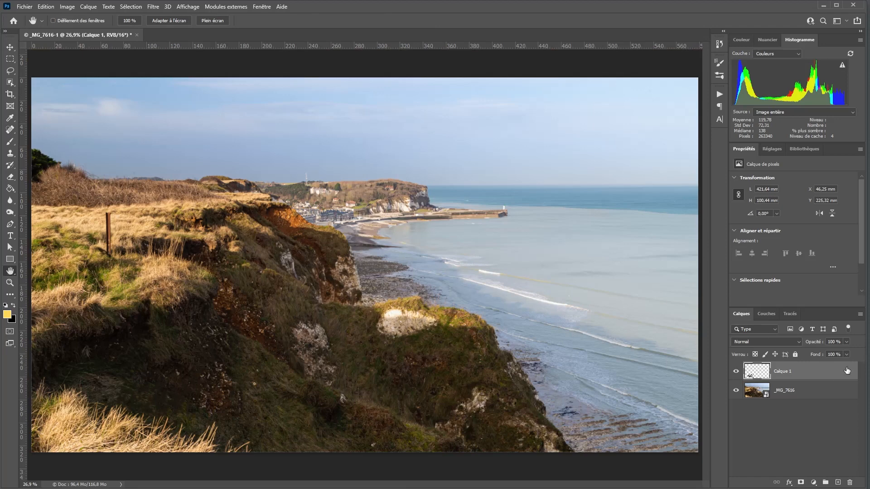
# Convert the retouch layer and the photo layer together into a single smart object.
pyautogui.keyDown('shift'); pyautogui.click(812, 391); pyautogui.keyUp('shift')
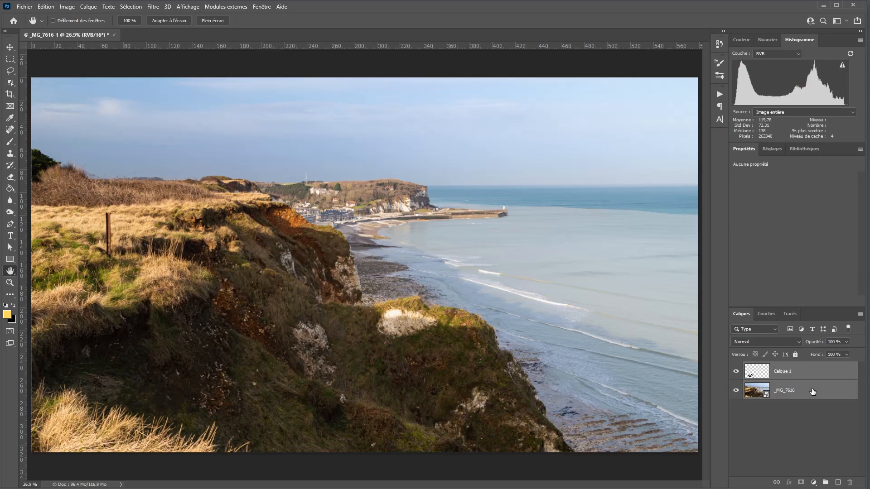
pyautogui.rightClick(812, 392)
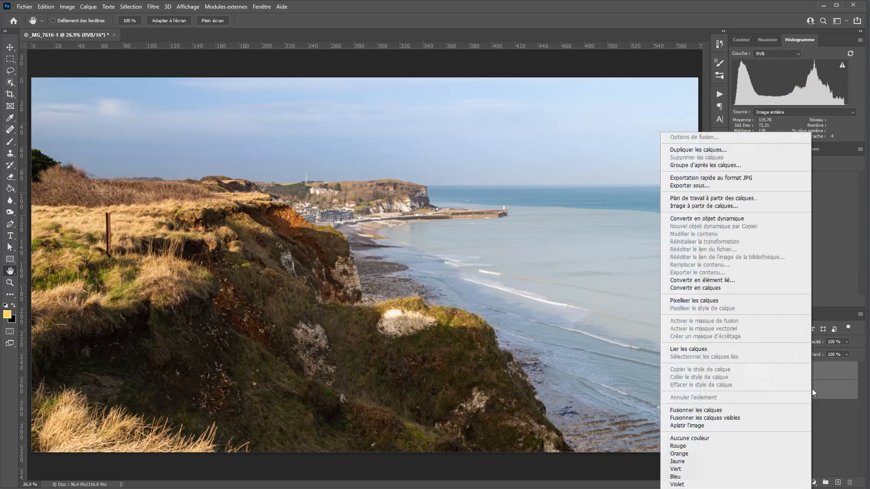
pyautogui.click(700, 218)
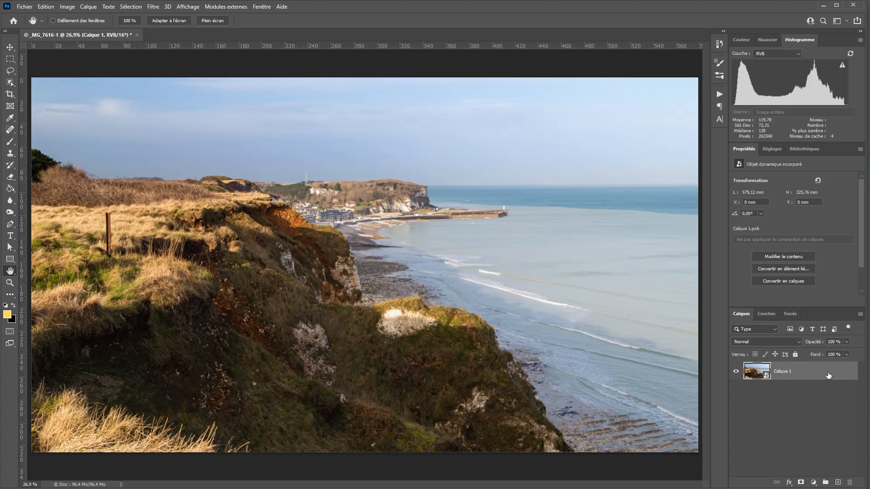
# Duplicate the smart object layer and desaturate the copy with Hue/Saturation at a saturation of -100.
pyautogui.hotkey('ctrl', 'j')
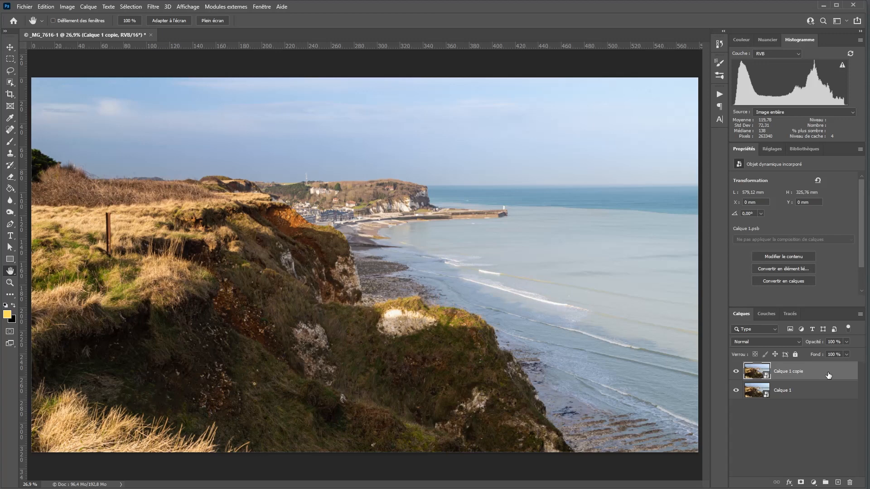
pyautogui.click(67, 7)
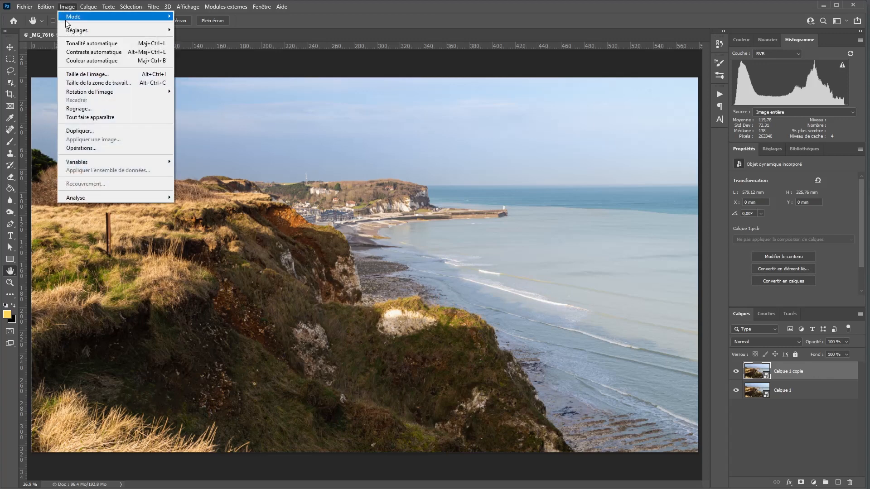
pyautogui.moveTo(67, 33)
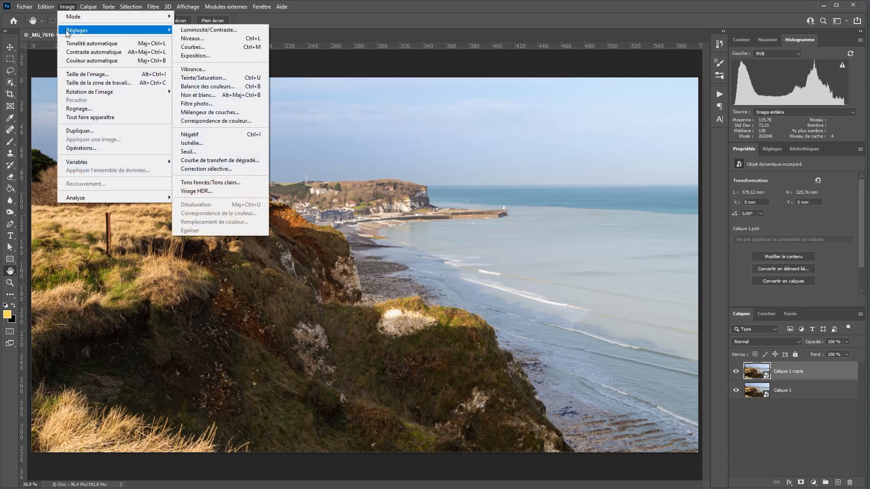
pyautogui.click(192, 78)
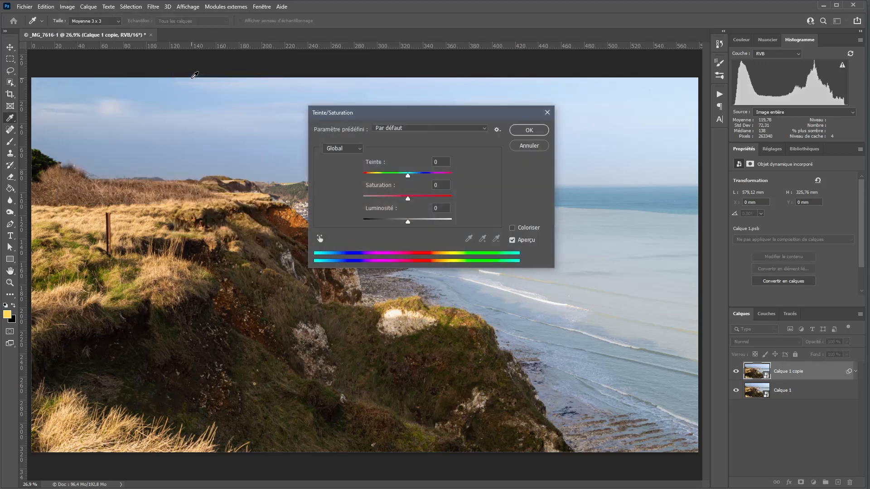
pyautogui.moveTo(407, 199); pyautogui.dragTo(300, 196)
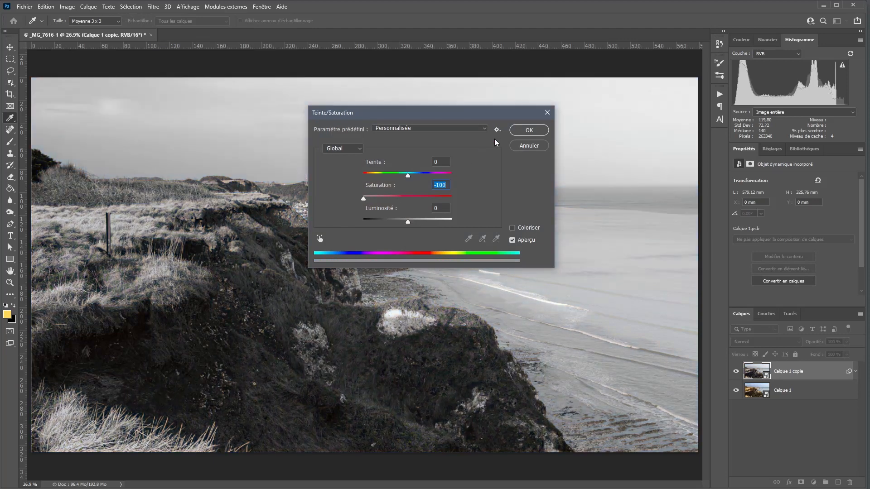
pyautogui.click(529, 130)
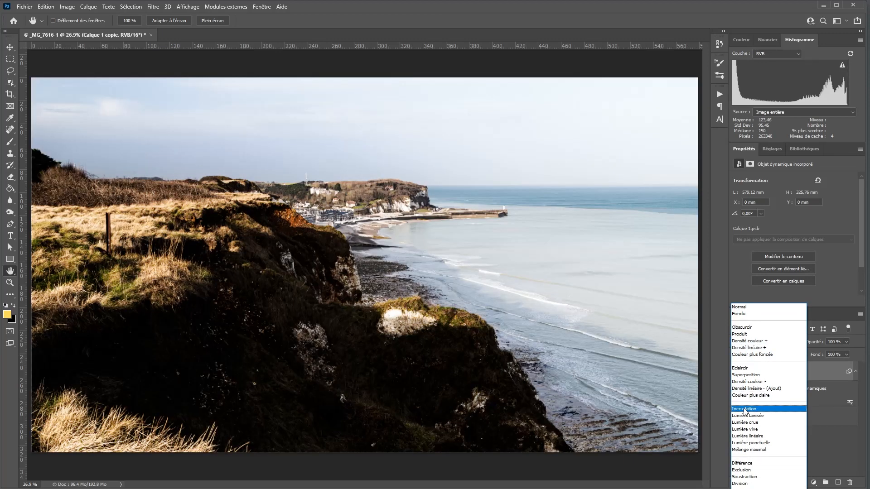
# Set the desaturated copy's blend mode to Incrustation (Overlay) and inspect the coastal village at full size.
pyautogui.click(743, 408)
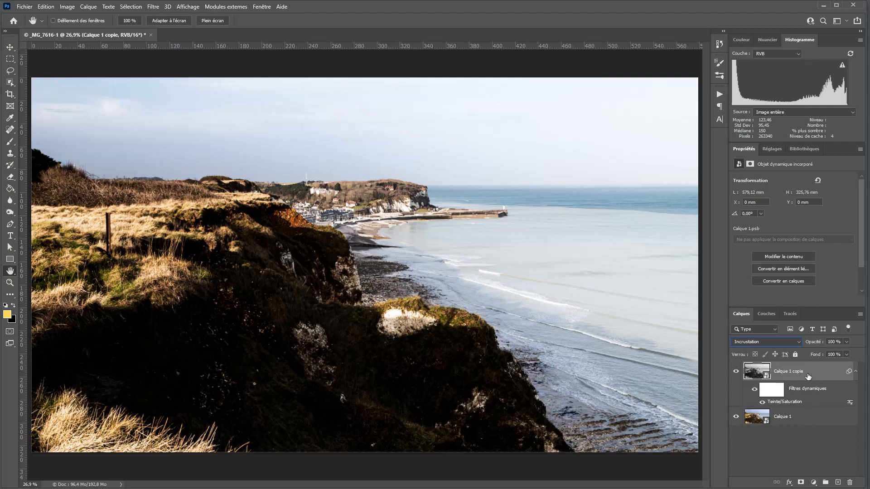
pyautogui.hotkey('ctrl', '1')
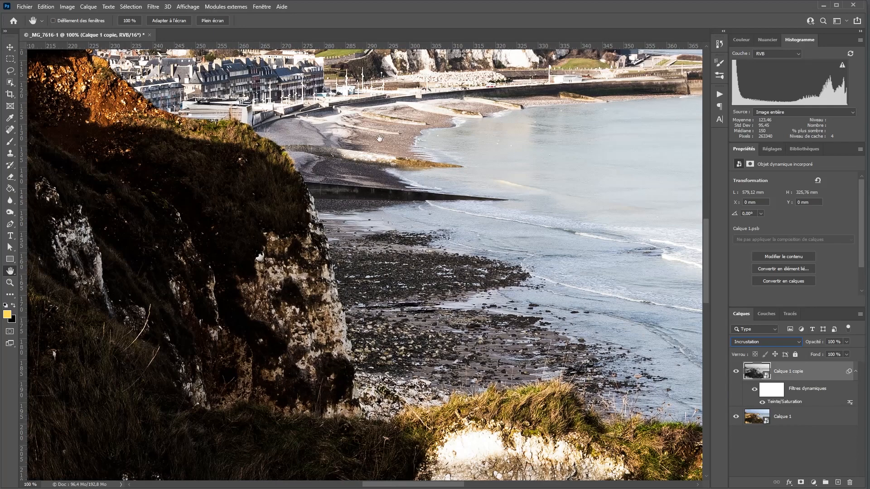
pyautogui.moveTo(379, 138); pyautogui.dragTo(420, 313)
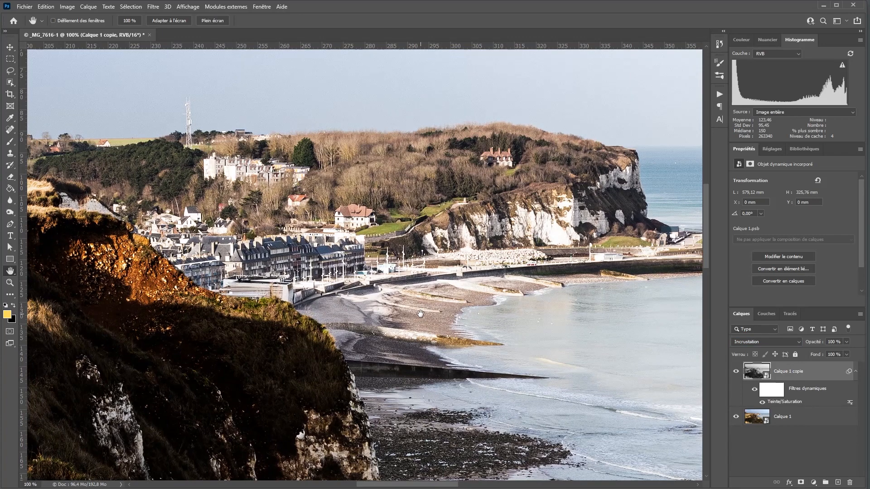
# Apply a High Pass filter (Passe-haut) with a radius of 0,8 pixels to the desaturated copy.
pyautogui.click(153, 7)
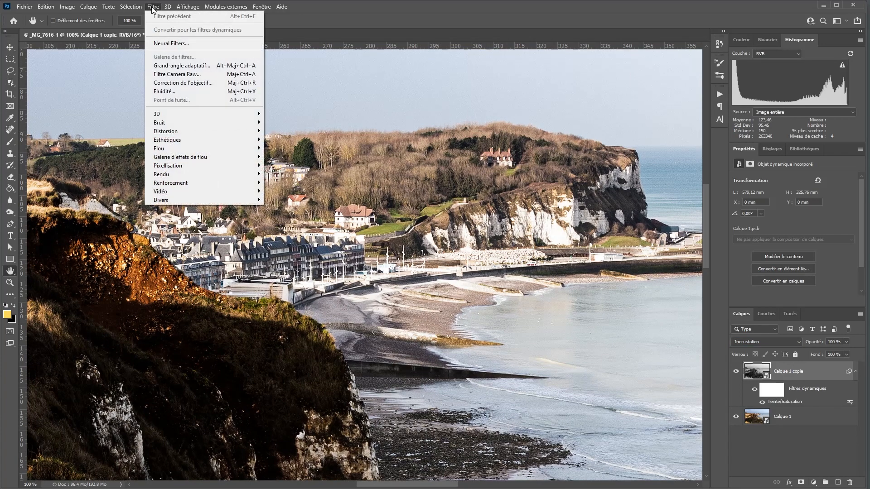
pyautogui.moveTo(174, 202)
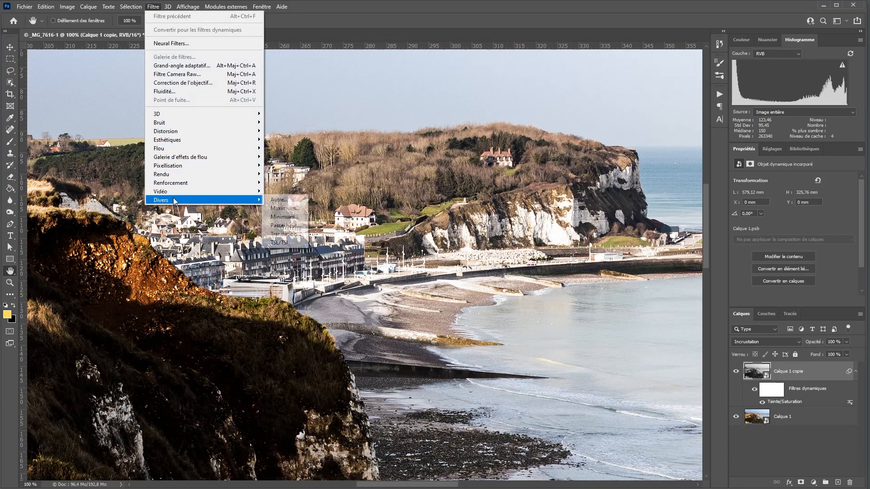
pyautogui.click(277, 226)
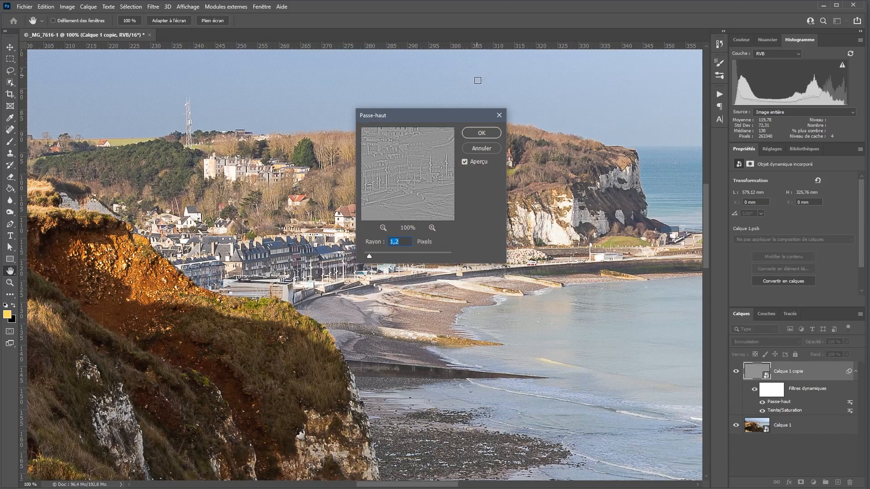
pyautogui.moveTo(441, 115); pyautogui.dragTo(552, 203)
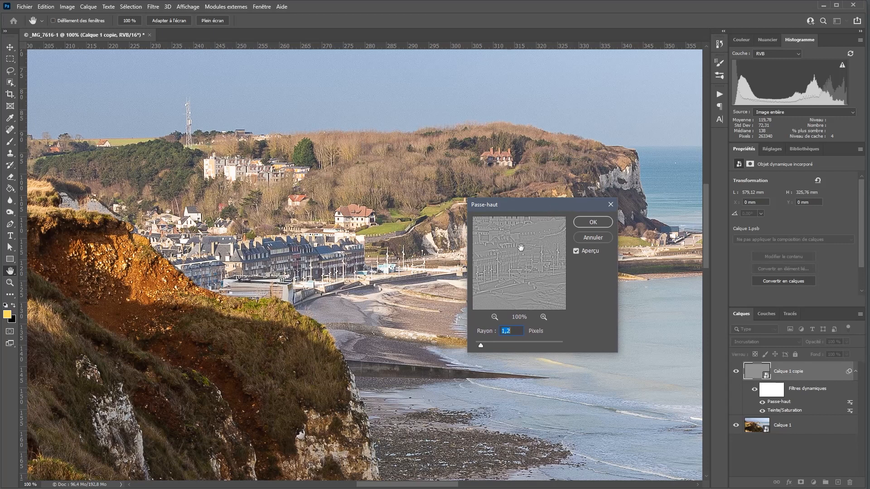
pyautogui.moveTo(520, 247); pyautogui.dragTo(500, 270)
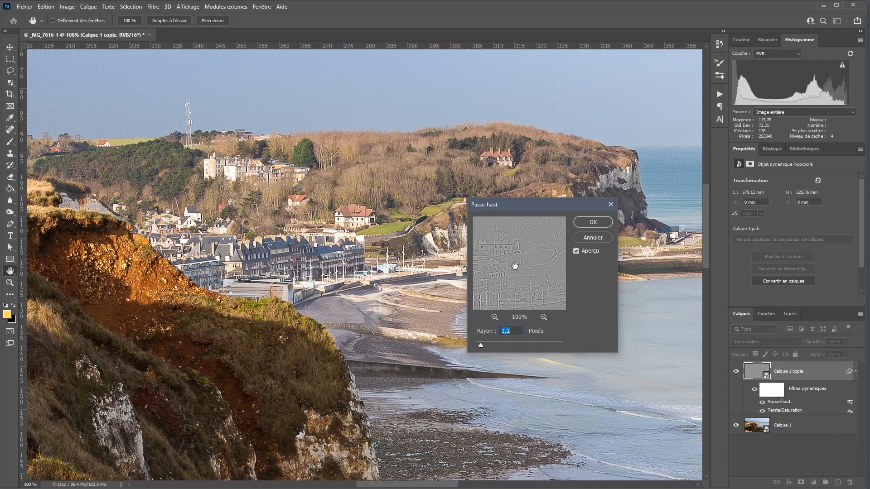
pyautogui.click(516, 329)
pyautogui.press('Down')
pyautogui.press('Down')
pyautogui.press('Down')
pyautogui.press('Down')
pyautogui.click(593, 222)
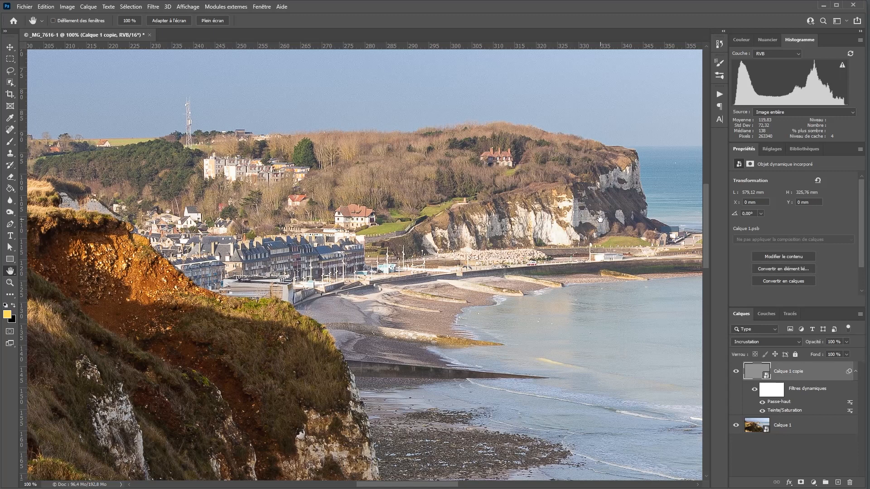
# Review the High Pass filter's settings without changing them, then compare the photo without and with the sharpening layer.
pyautogui.doubleClick(780, 403)
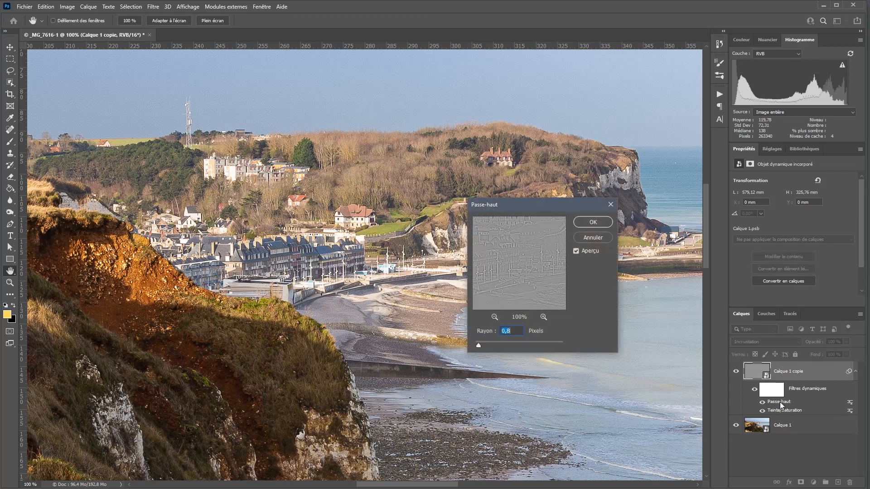
pyautogui.click(601, 242)
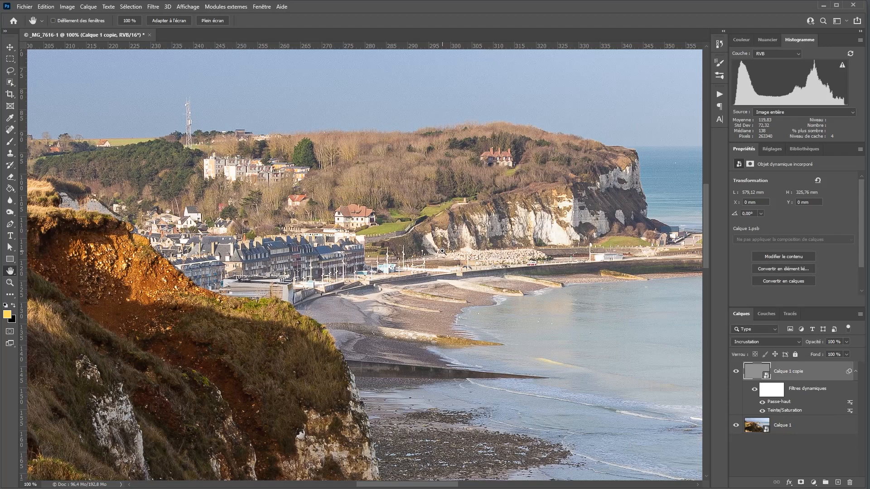
pyautogui.scroll(-3, 442, 250)
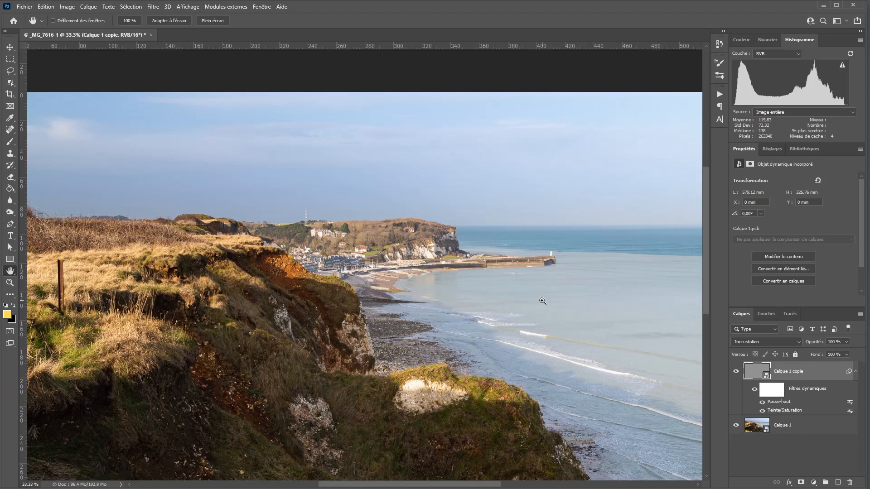
pyautogui.scroll(1, 542, 300)
pyautogui.scroll(1, 542, 301)
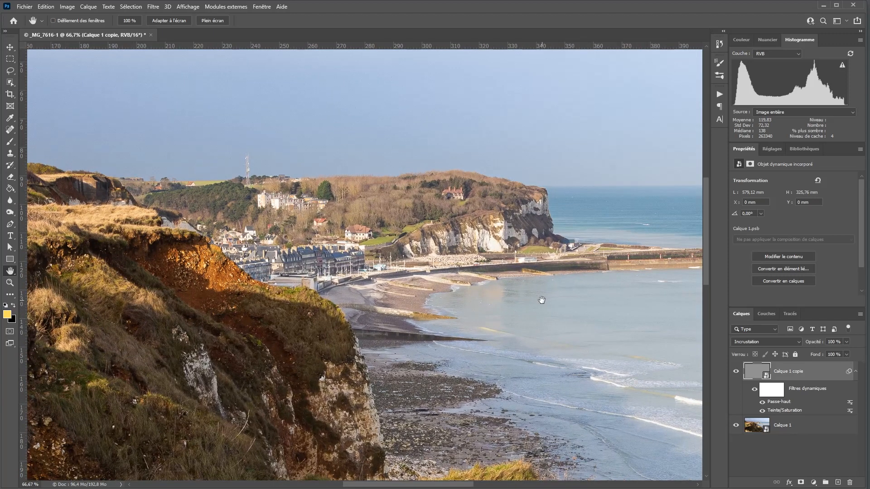
pyautogui.click(736, 372)
pyautogui.click(736, 374)
pyautogui.doubleClick(9, 273)
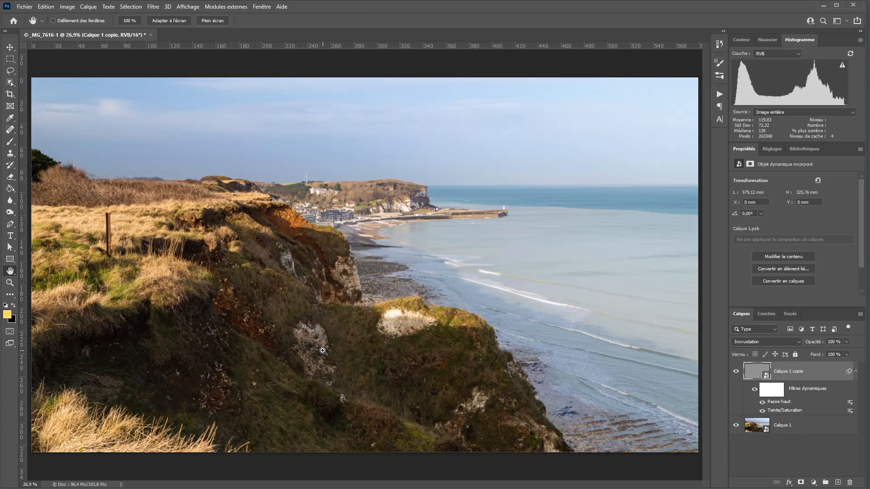
pyautogui.hotkey('ctrl', '-')
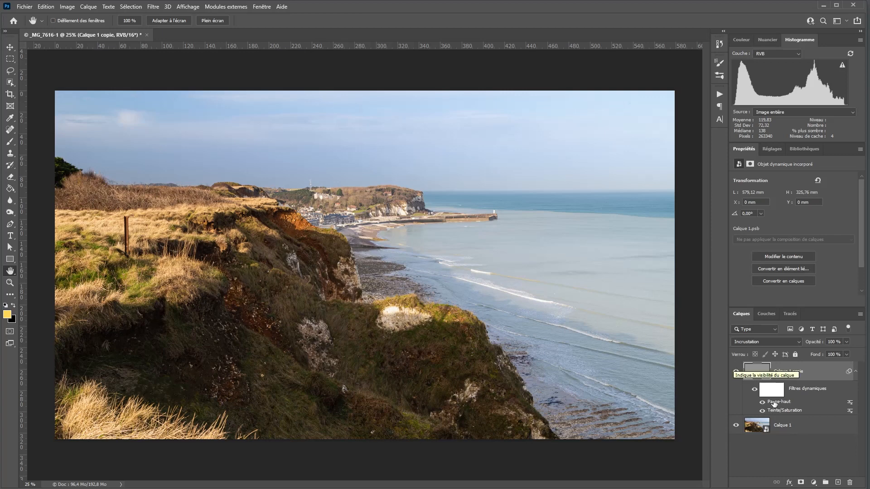
# Convert the sharpening layer and the photo layer together into one smart object and duplicate it.
pyautogui.rightClick(816, 428)
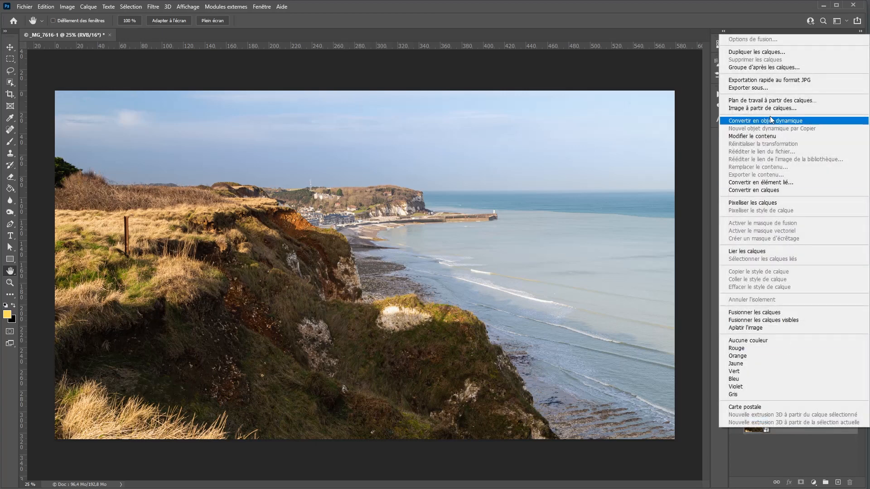
pyautogui.click(770, 121)
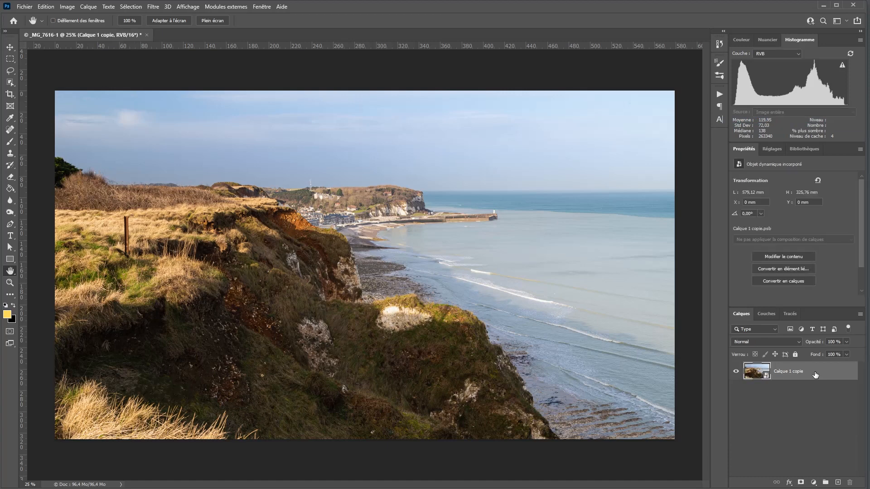
pyautogui.hotkey('ctrl', 'j')
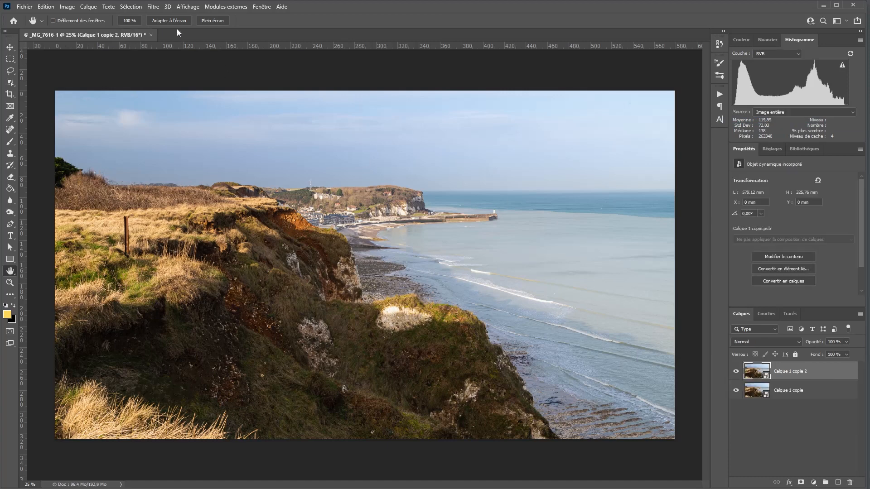
# Apply a strong Gaussian Blur to the duplicated layer so that the fine details of the landscape dissolve.
pyautogui.click(153, 7)
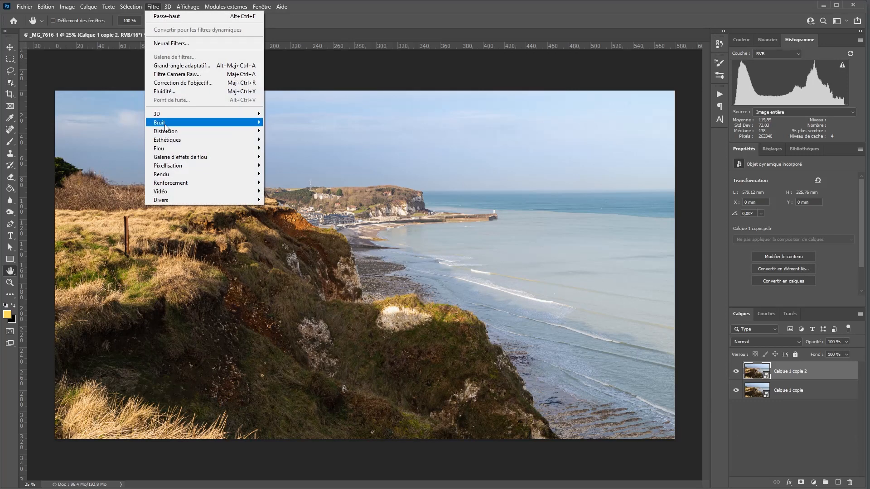
pyautogui.moveTo(159, 148)
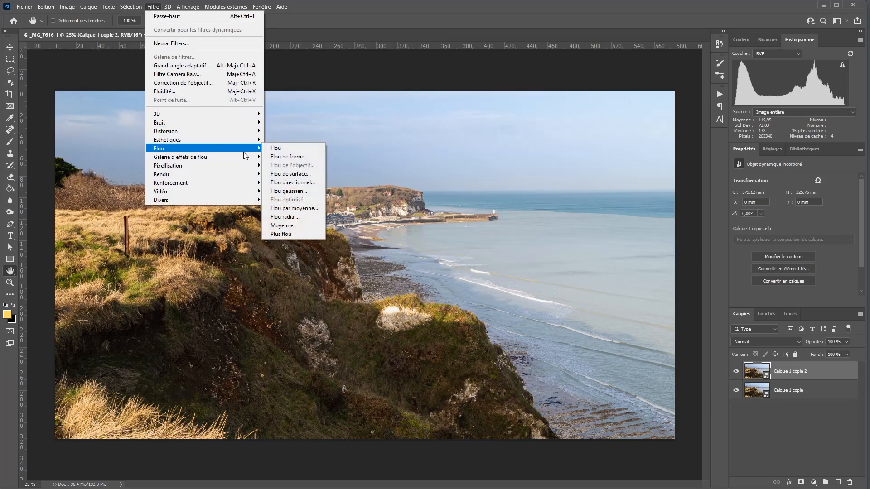
pyautogui.click(297, 191)
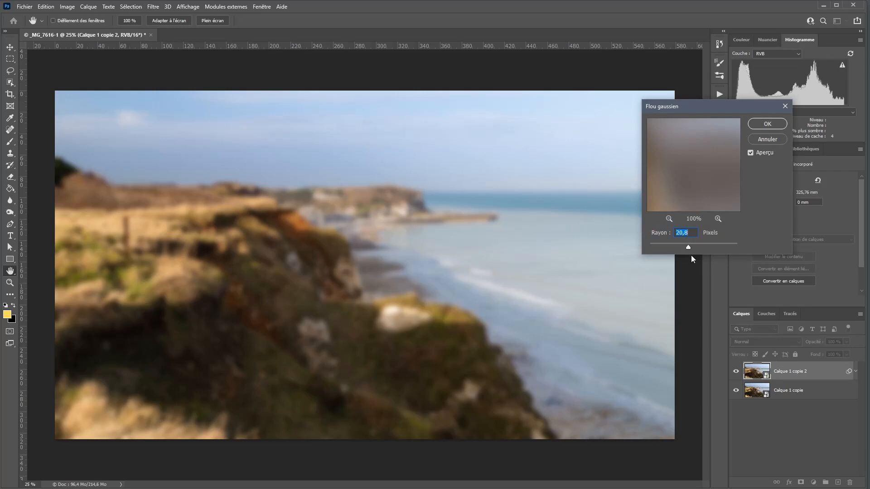
pyautogui.moveTo(687, 248); pyautogui.dragTo(685, 248)
pyautogui.click(773, 127)
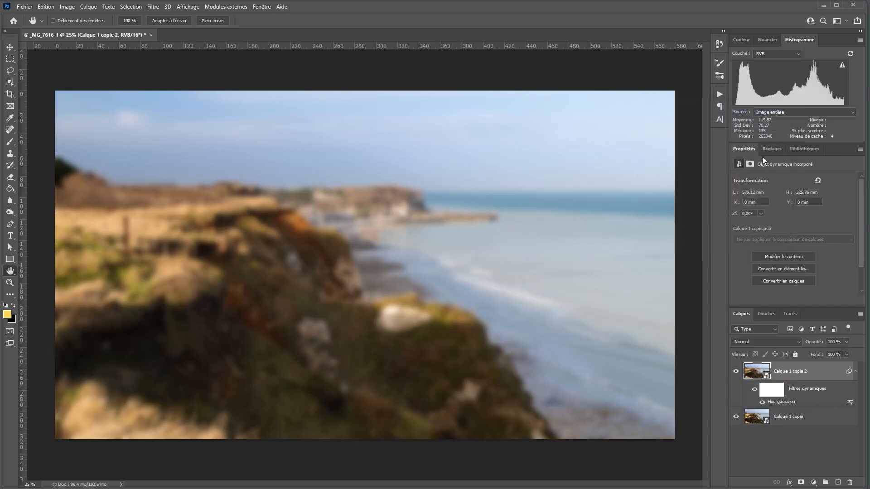
# Add a Levels adjustment clipped to the blurred layer, with the black input at 20 and the white input at 211.
pyautogui.click(771, 147)
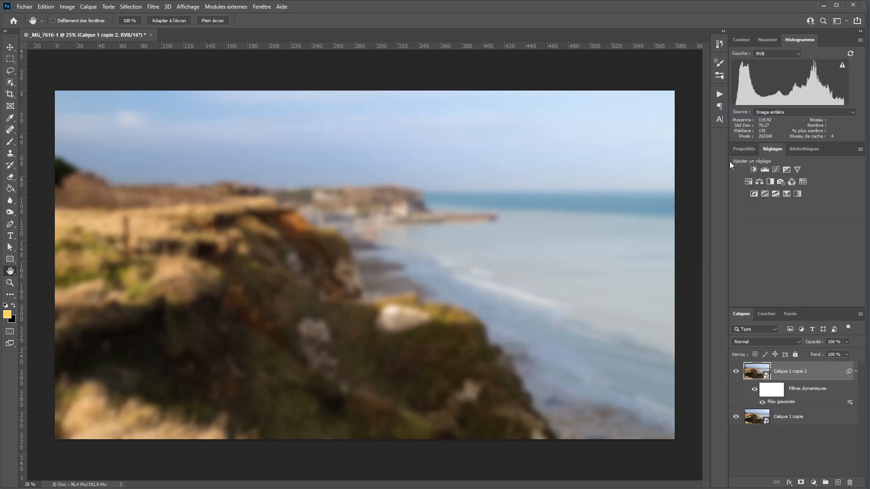
pyautogui.click(765, 170)
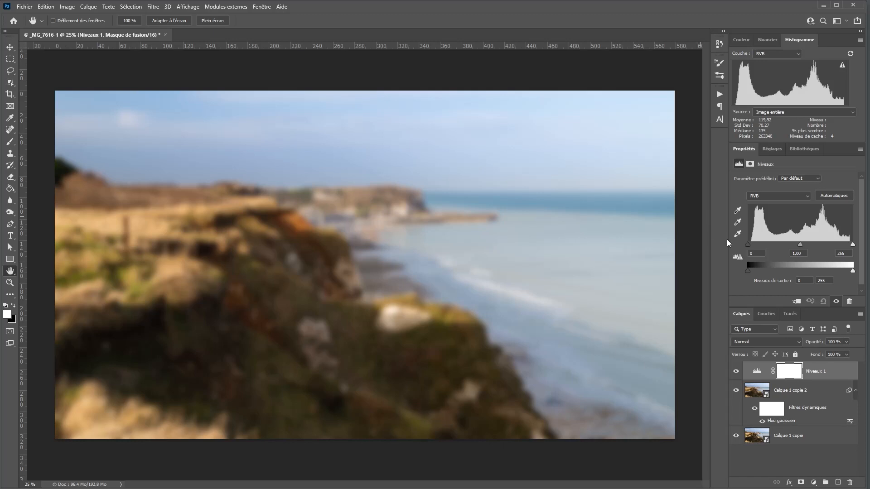
pyautogui.click(797, 301)
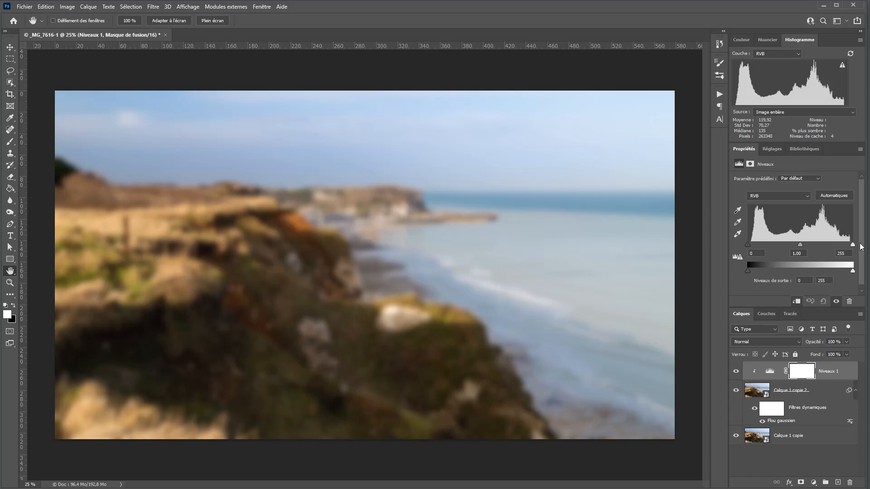
pyautogui.moveTo(853, 245); pyautogui.dragTo(836, 246)
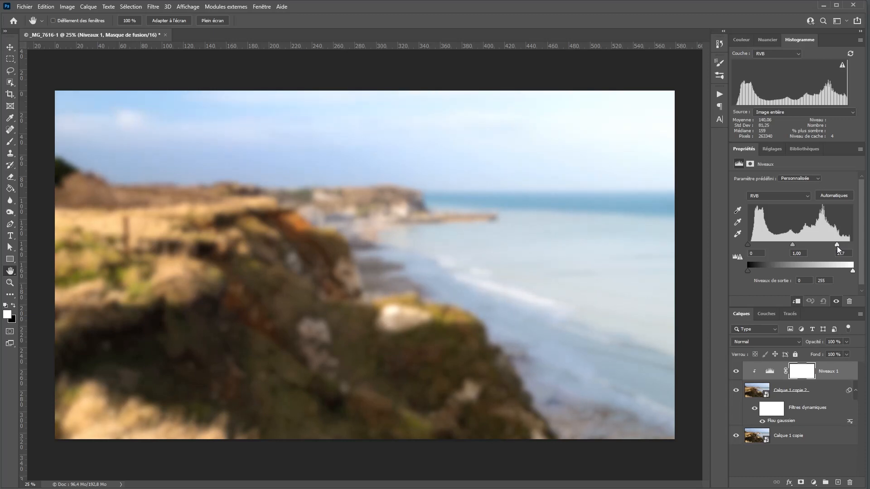
pyautogui.moveTo(748, 243); pyautogui.dragTo(750, 244)
pyautogui.moveTo(754, 247); pyautogui.dragTo(757, 248)
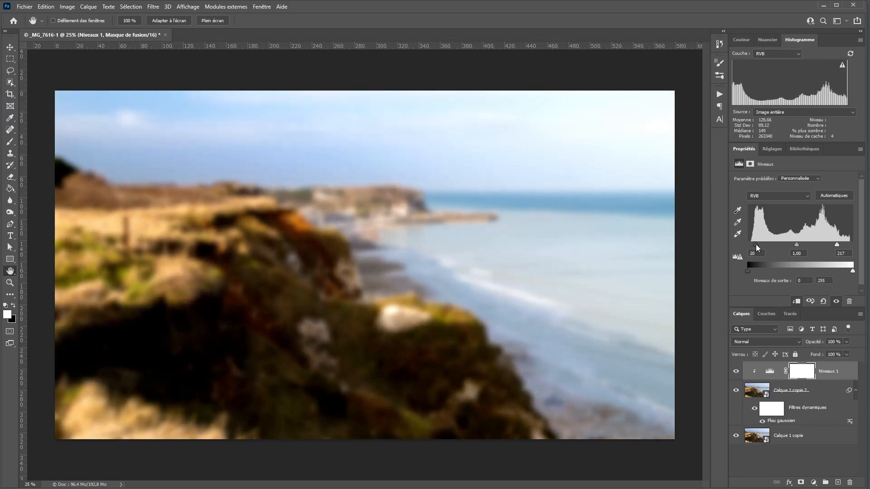
pyautogui.moveTo(838, 246); pyautogui.dragTo(836, 246)
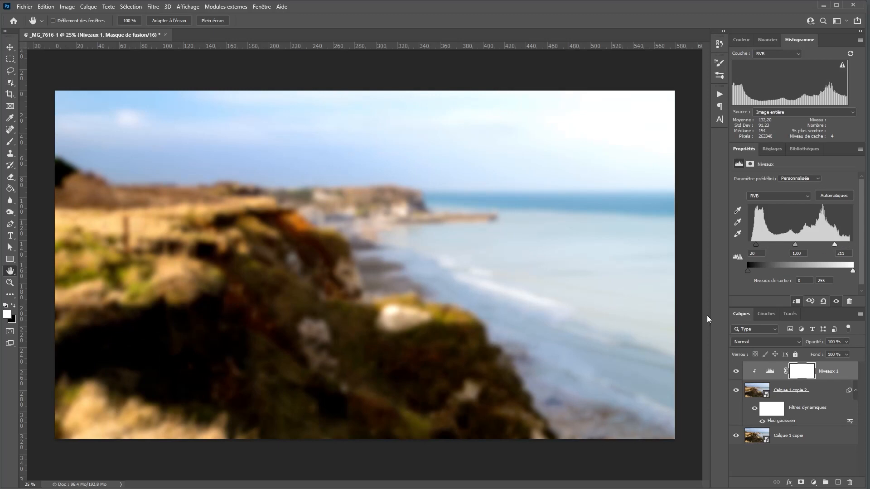
# Drop the blurred layer's opacity to 0%, then raise it one percent at a time to 16%.
pyautogui.click(824, 395)
pyautogui.moveTo(819, 343); pyautogui.dragTo(694, 342)
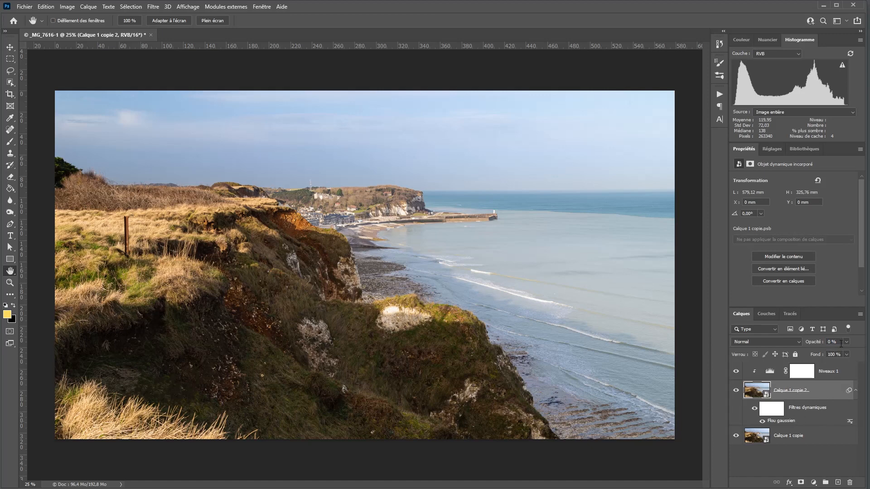
pyautogui.press('Up')
pyautogui.press('Up')
pyautogui.press('Up')
pyautogui.press('Up')
pyautogui.press('Up')
pyautogui.press('Up')
pyautogui.press('Up')
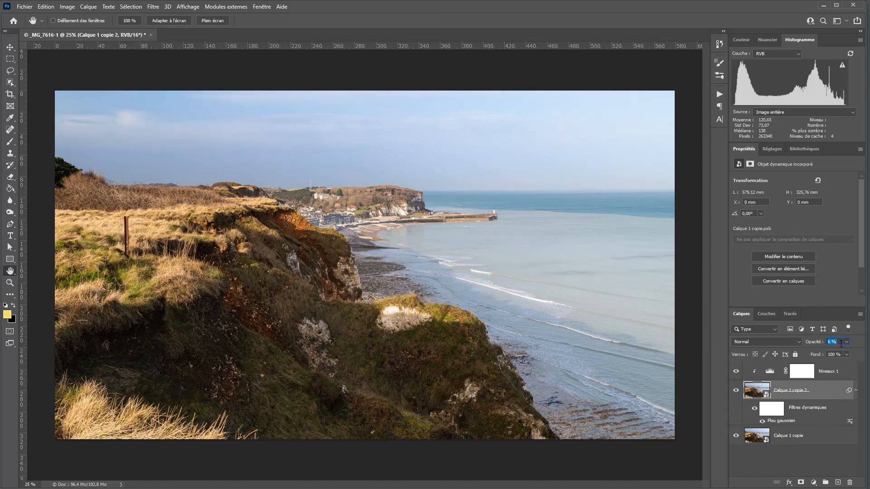
pyautogui.press('Up')
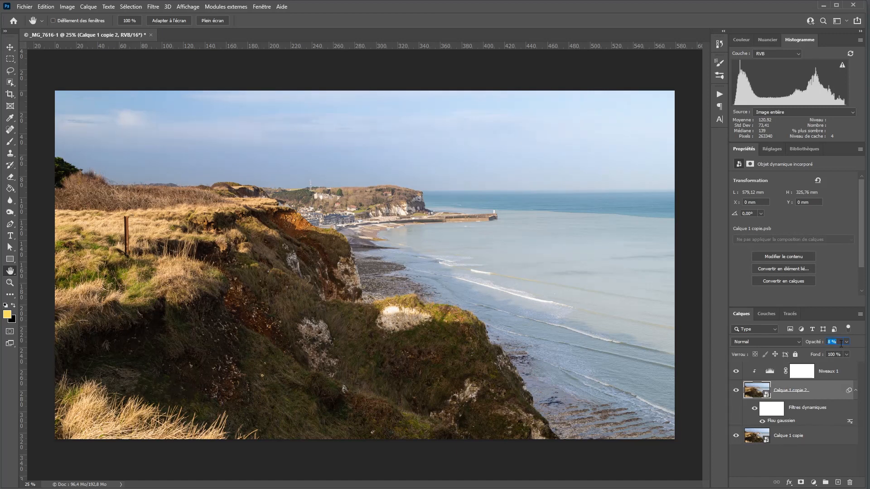
pyautogui.press('Up')
pyautogui.press('Up')
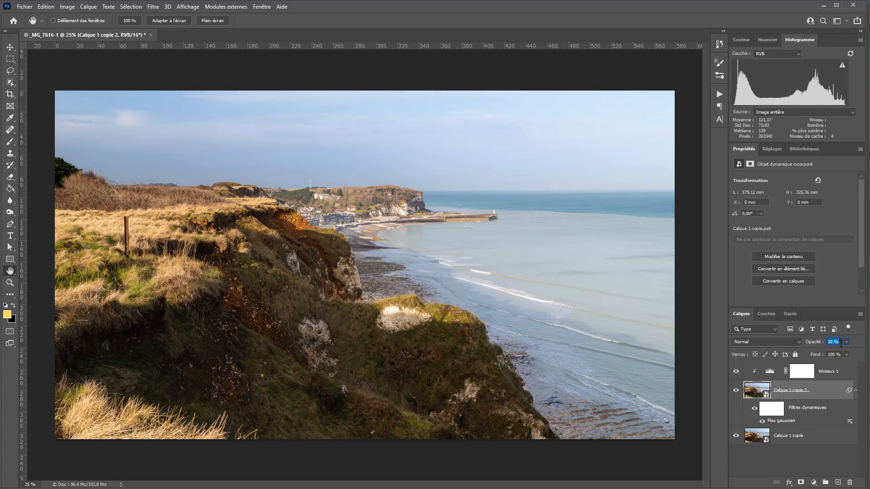
pyautogui.press('Up')
pyautogui.press('Up')
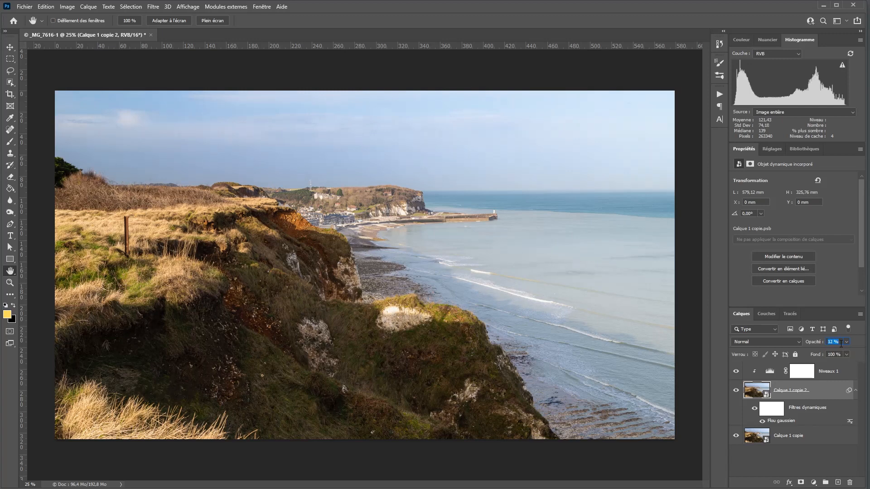
pyautogui.press('Up')
pyautogui.press('Up')
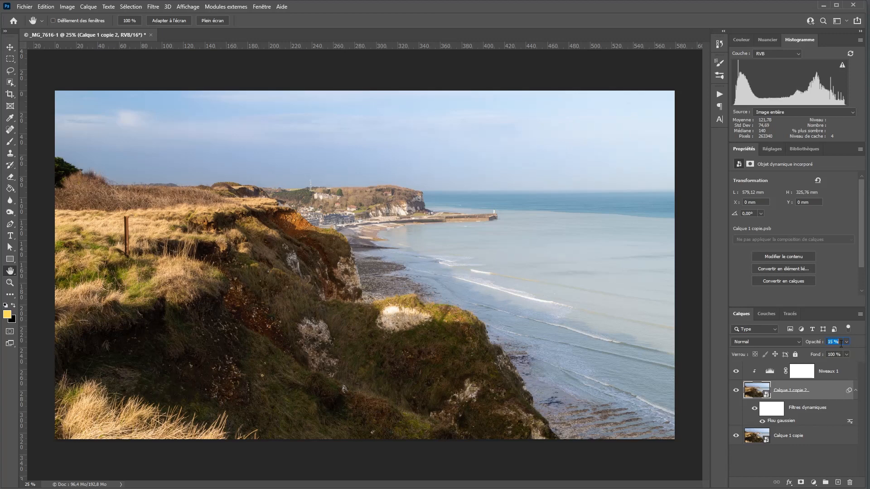
pyautogui.press('Up')
pyautogui.click(827, 366)
# Compare the photo without and with the blurred glow layer, leave the layer visible and save the document.
pyautogui.click(735, 391)
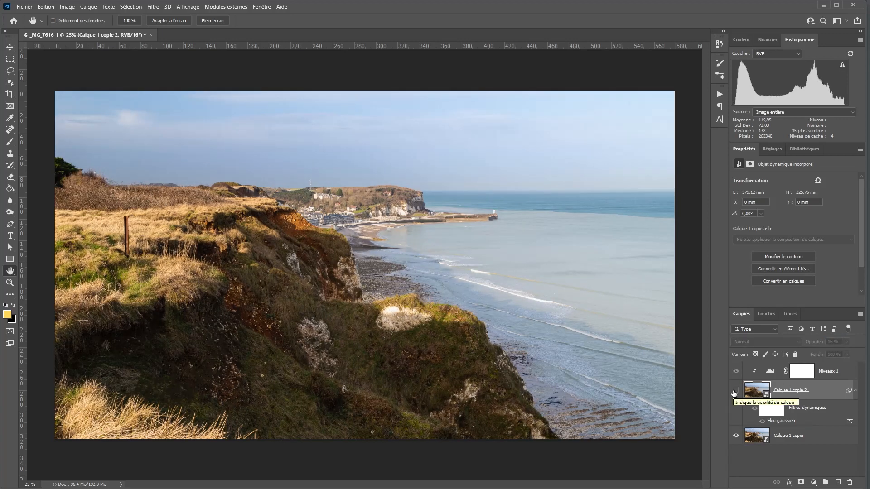
pyautogui.click(735, 391)
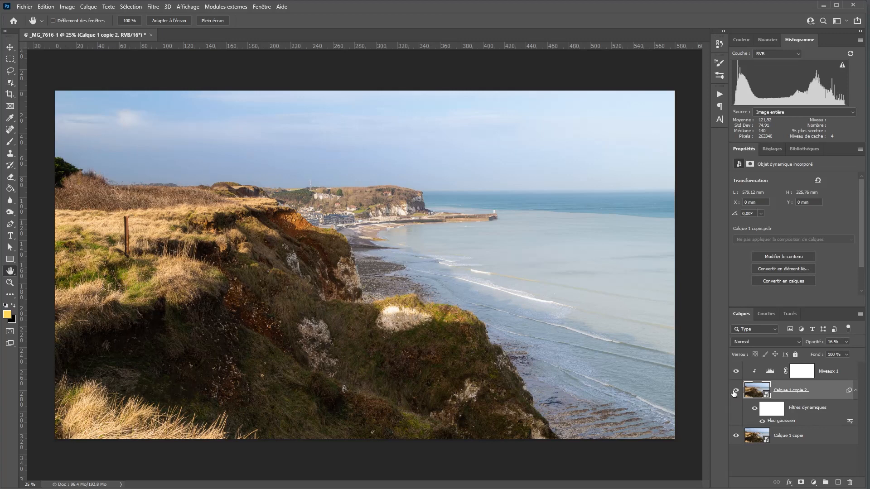
pyautogui.click(735, 391)
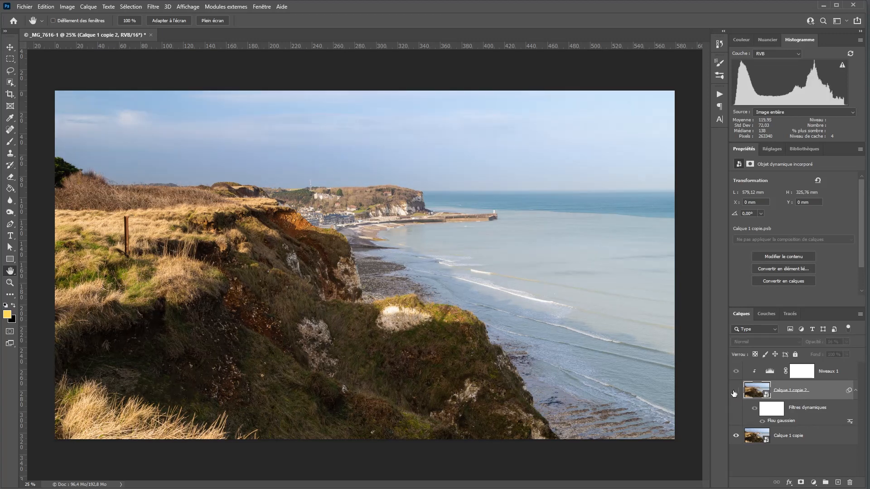
pyautogui.click(735, 392)
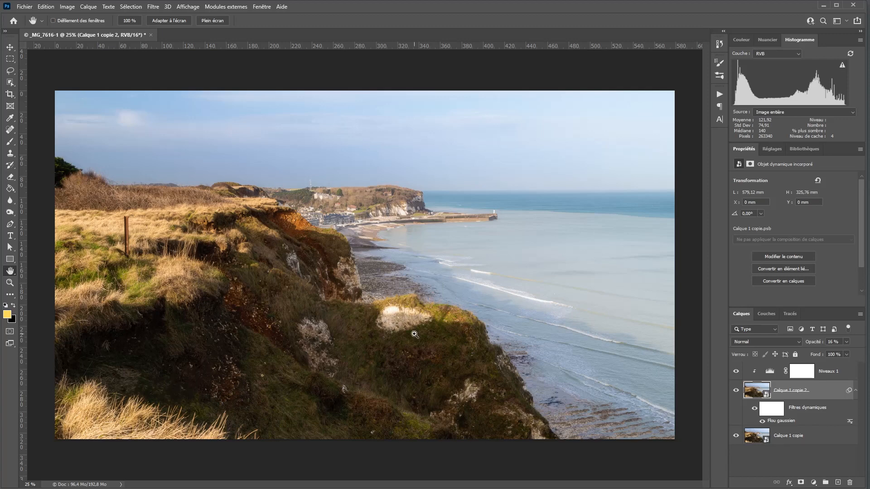
pyautogui.hotkey('ctrl', 's')
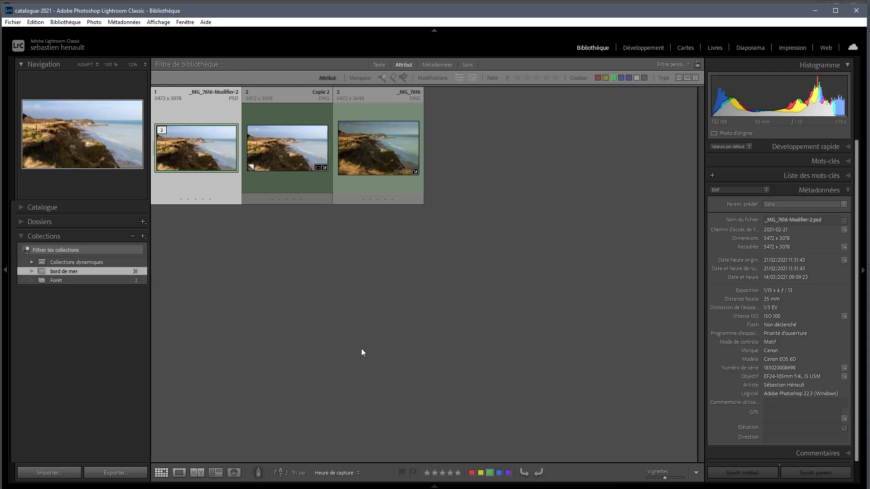
# Switch to Lightroom Classic and show the retouched _MG_7616-Modifier-2 and the original _MG_7616 together in Survey view.
pyautogui.click(380, 145)
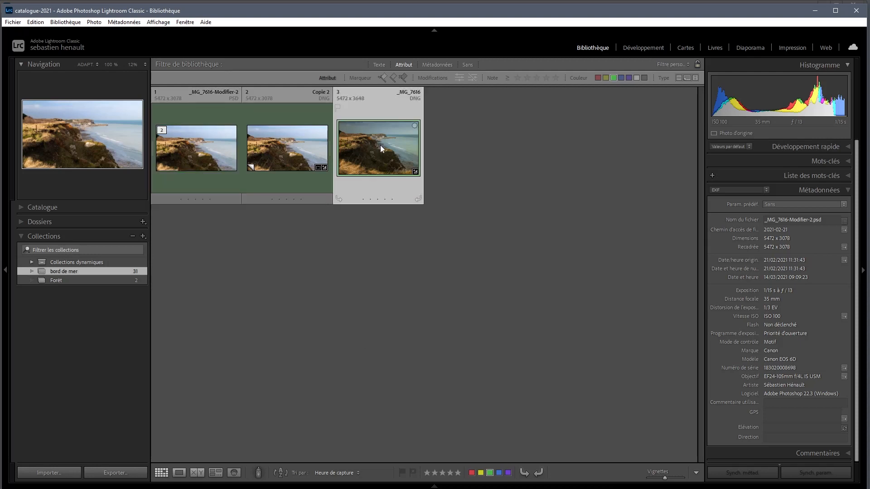
pyautogui.click(284, 159)
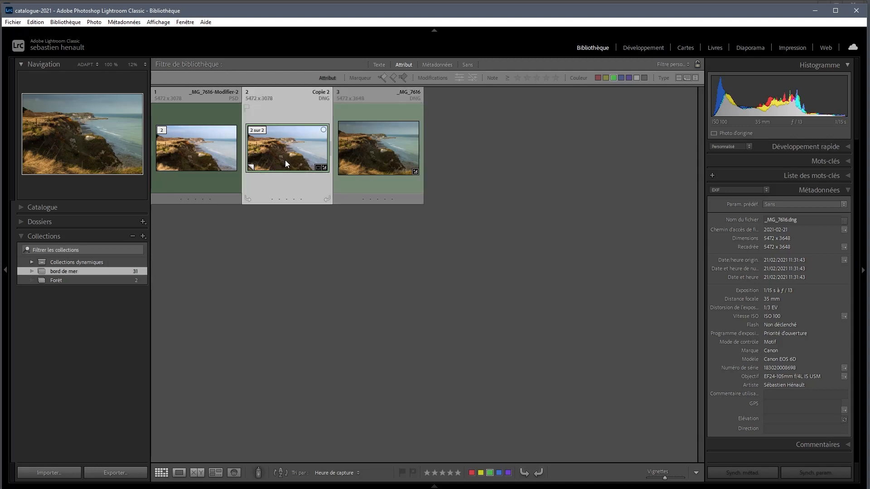
pyautogui.click(208, 158)
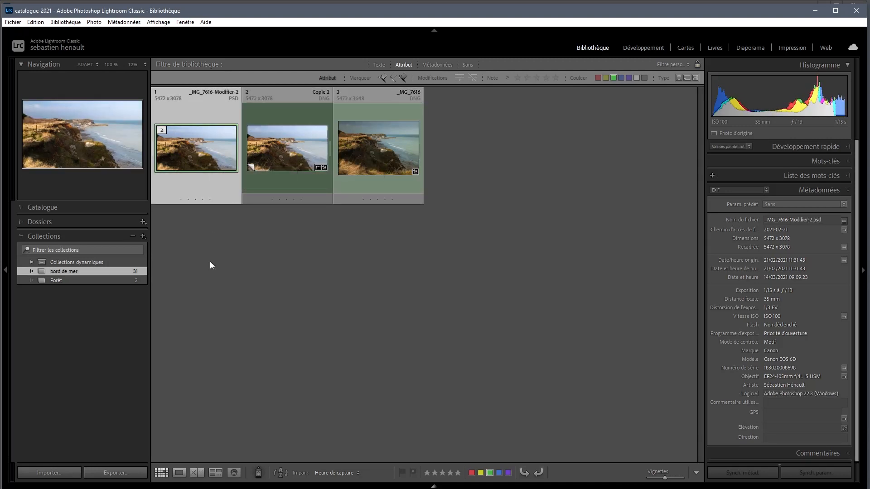
pyautogui.keyDown('ctrl'); pyautogui.click(387, 152); pyautogui.keyUp('ctrl')
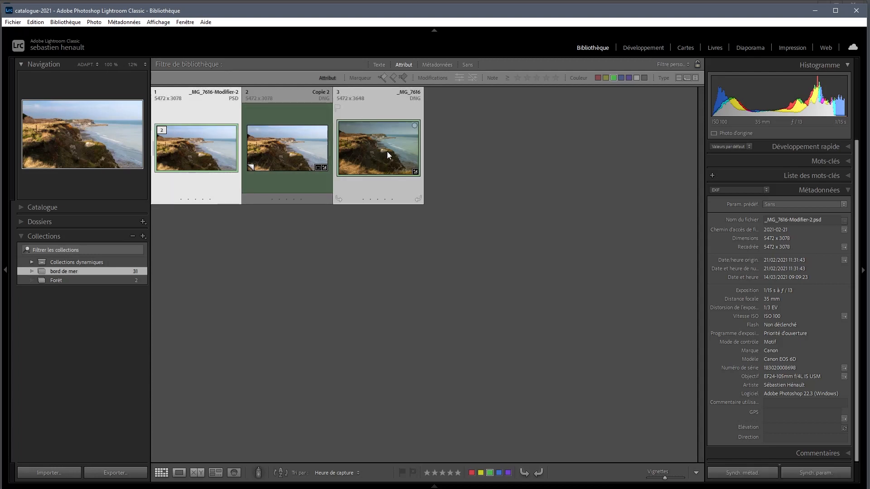
pyautogui.click(215, 473)
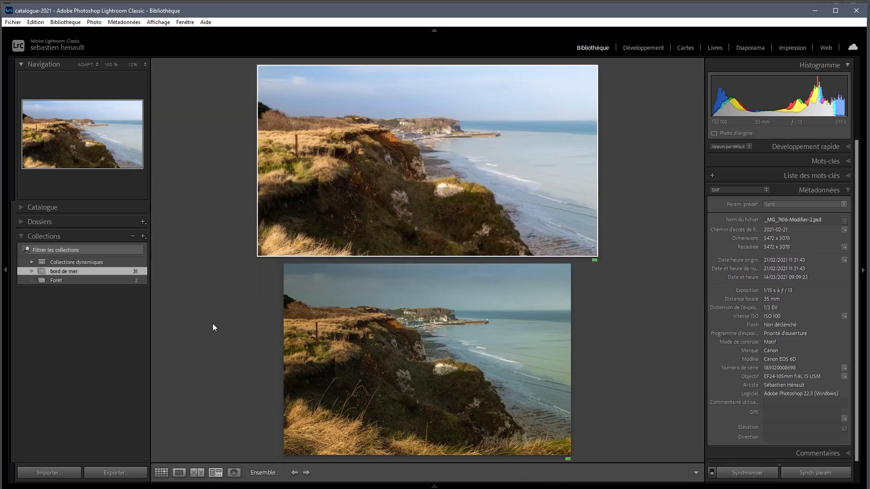
# Black out the interface with Lights Out, compare the retouched photo with the original, then restore the normal display.
pyautogui.press('l')
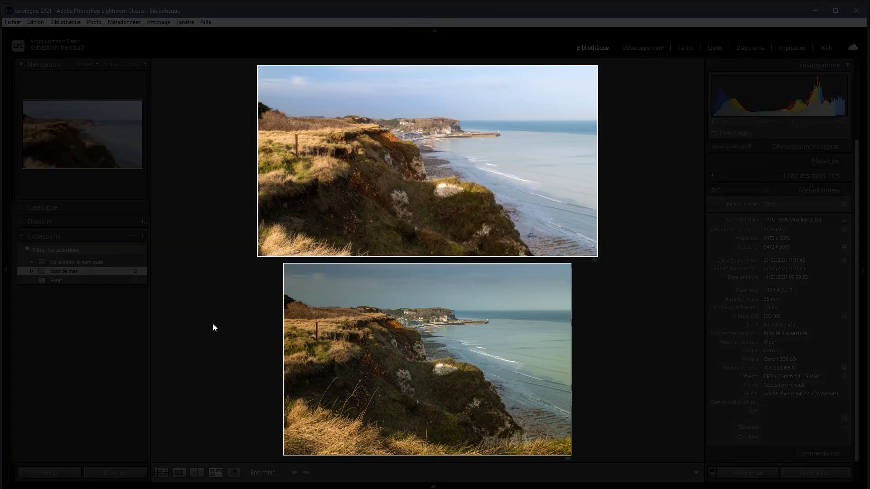
pyautogui.press('l')
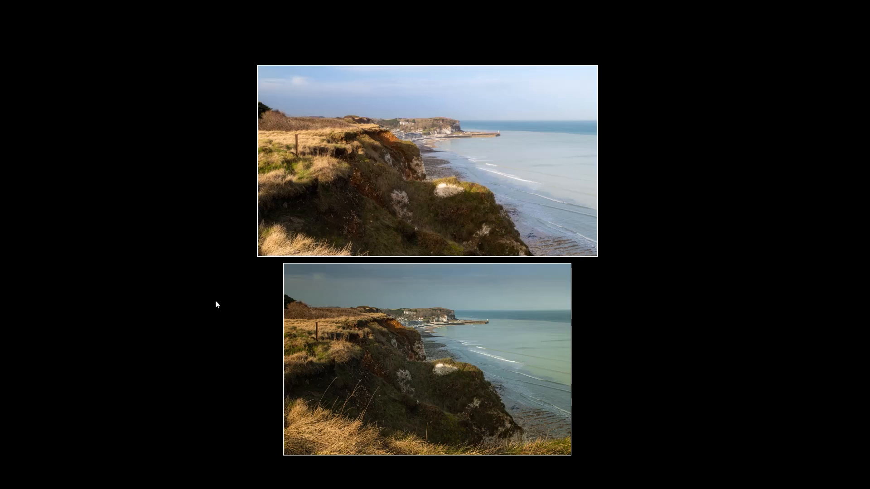
pyautogui.moveTo(311, 130)
pyautogui.moveTo(314, 319)
pyautogui.moveTo(288, 257)
pyautogui.press('l')
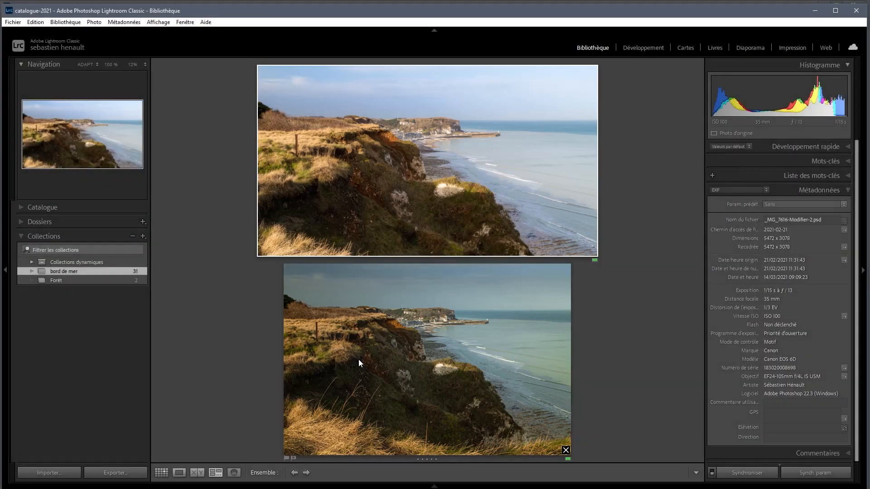